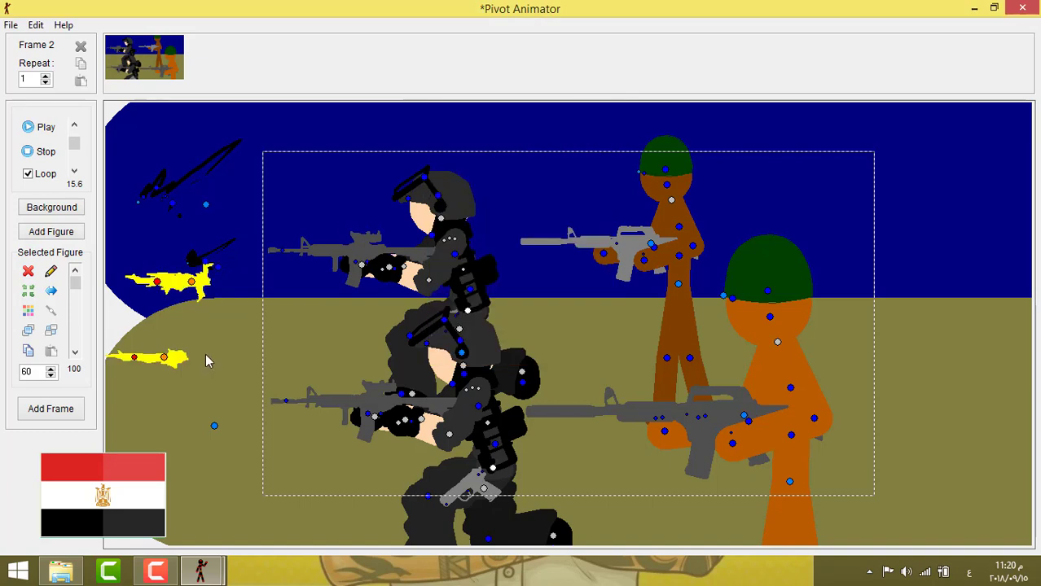
# Park the spiky muzzle flash outside the camera frame, just above the slim flash, and add eight identical frames
pyautogui.click(207, 359)
pyautogui.moveTo(191, 282); pyautogui.dragTo(509, 246)
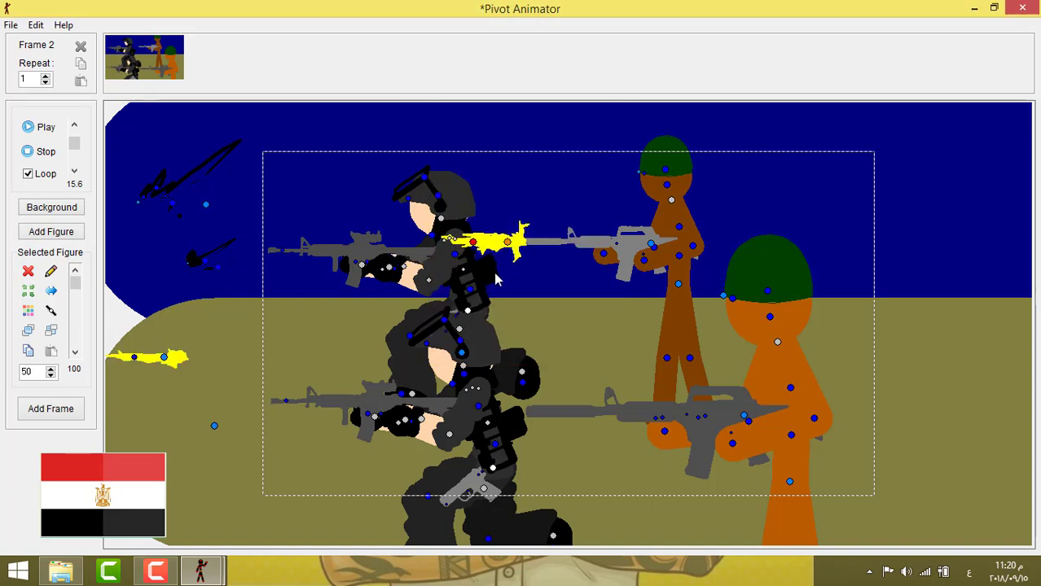
pyautogui.moveTo(309, 275); pyautogui.dragTo(194, 307)
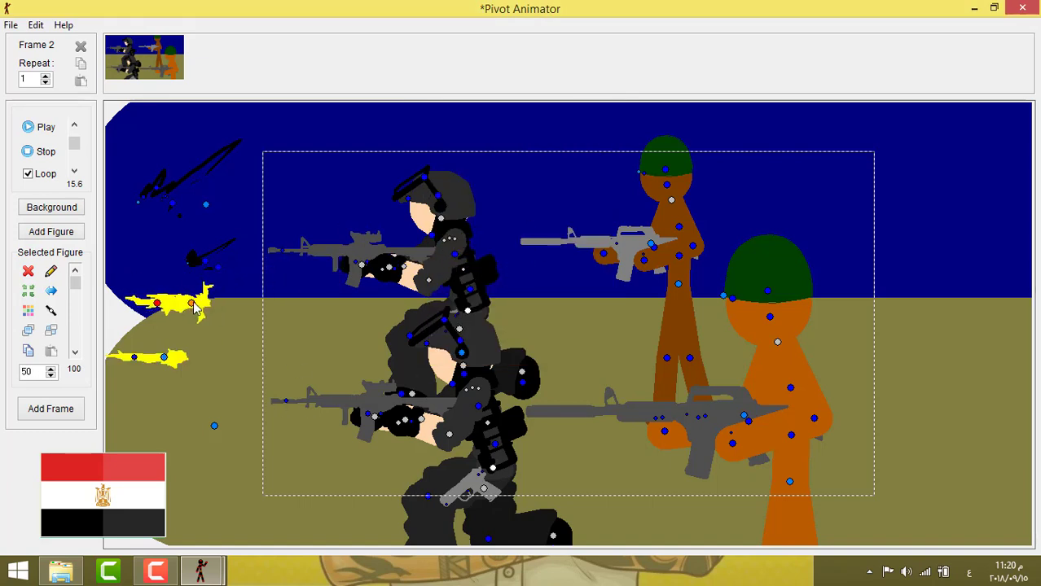
pyautogui.press('Return')
pyautogui.press('Return')
pyautogui.press('Return')
pyautogui.press('Return')
pyautogui.press('Return')
pyautogui.press('Return')
pyautogui.press('Return')
pyautogui.press('Return')
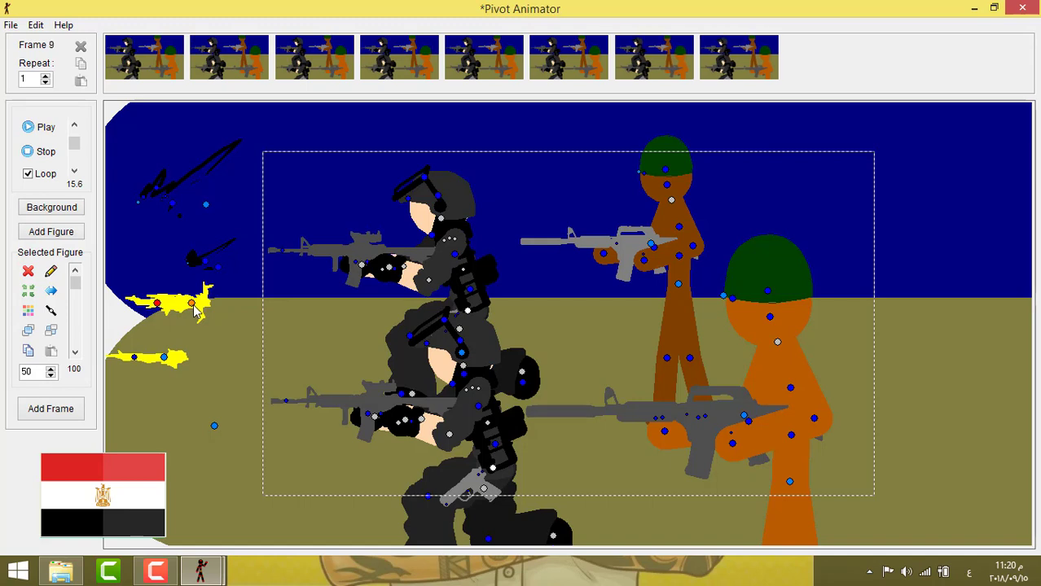
# Place the spiky flash at the upper orange soldier's muzzle and the slim flash at the lower one's muzzle, scaled to 80
pyautogui.moveTo(460, 283); pyautogui.dragTo(512, 244)
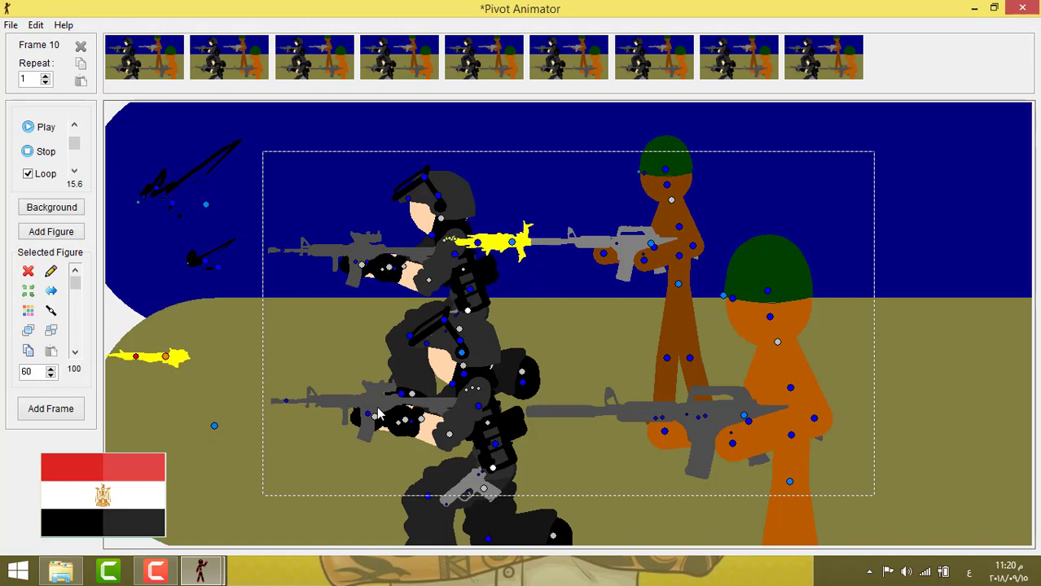
pyautogui.moveTo(165, 362); pyautogui.dragTo(460, 403)
pyautogui.doubleClick(26, 372)
pyautogui.write('80')
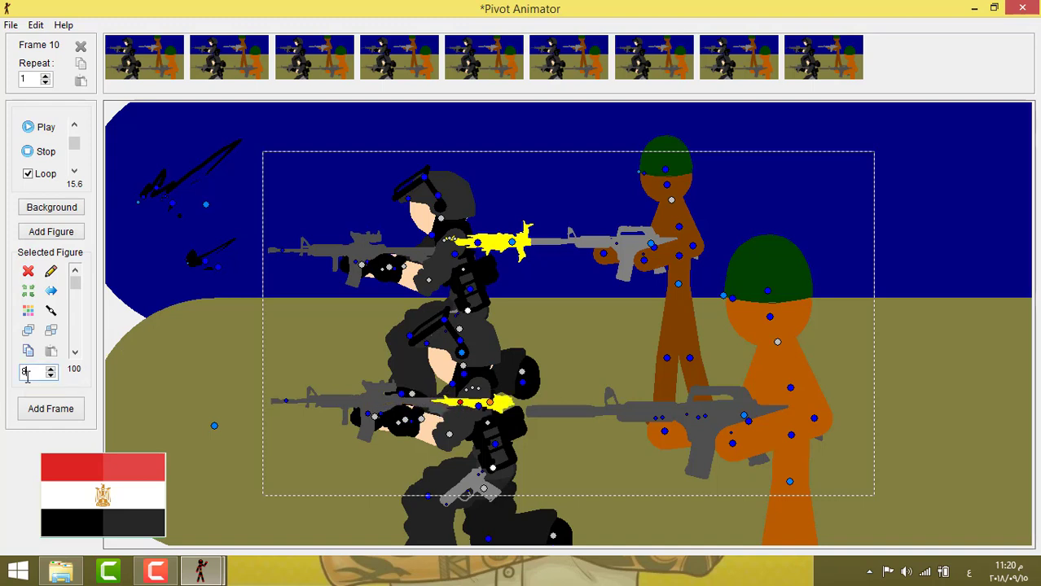
pyautogui.press('Return')
pyautogui.moveTo(497, 404); pyautogui.dragTo(510, 412)
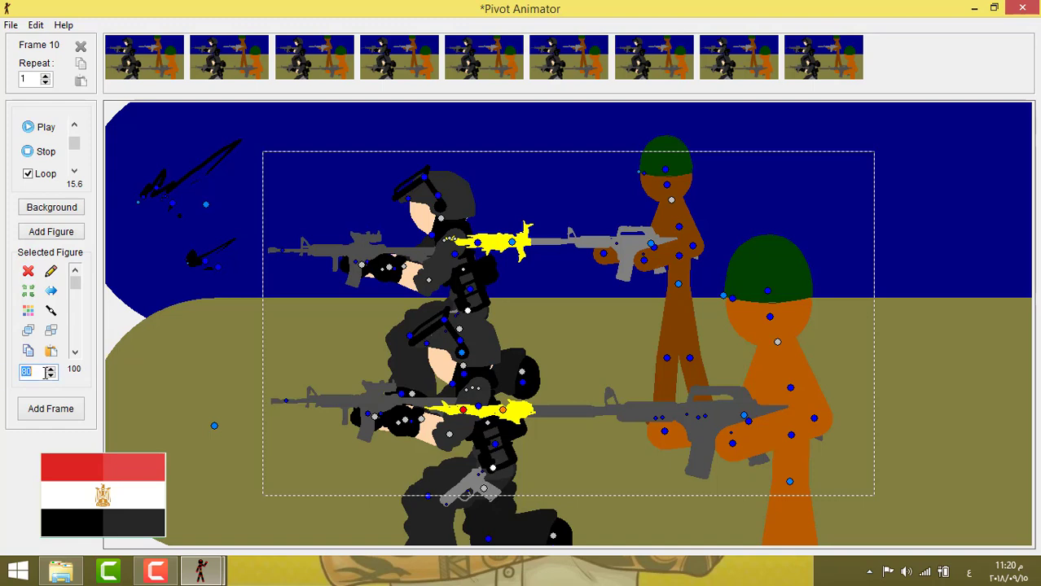
# Park a slim flash copy scaled to 60 outside the camera frame, duplicate the spiky flash at the upper black soldier's muzzle, and add the frame
pyautogui.write('60')
pyautogui.moveTo(502, 411); pyautogui.dragTo(228, 304)
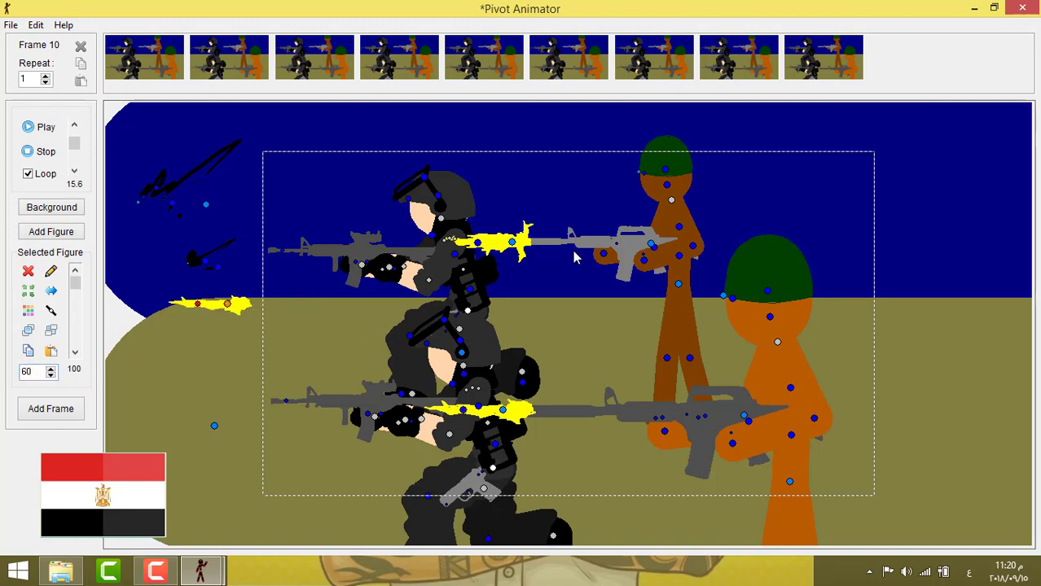
pyautogui.click(512, 243)
pyautogui.hotkey('ctrl', 'v')
pyautogui.moveTo(510, 249); pyautogui.dragTo(269, 255)
pyautogui.press('Return')
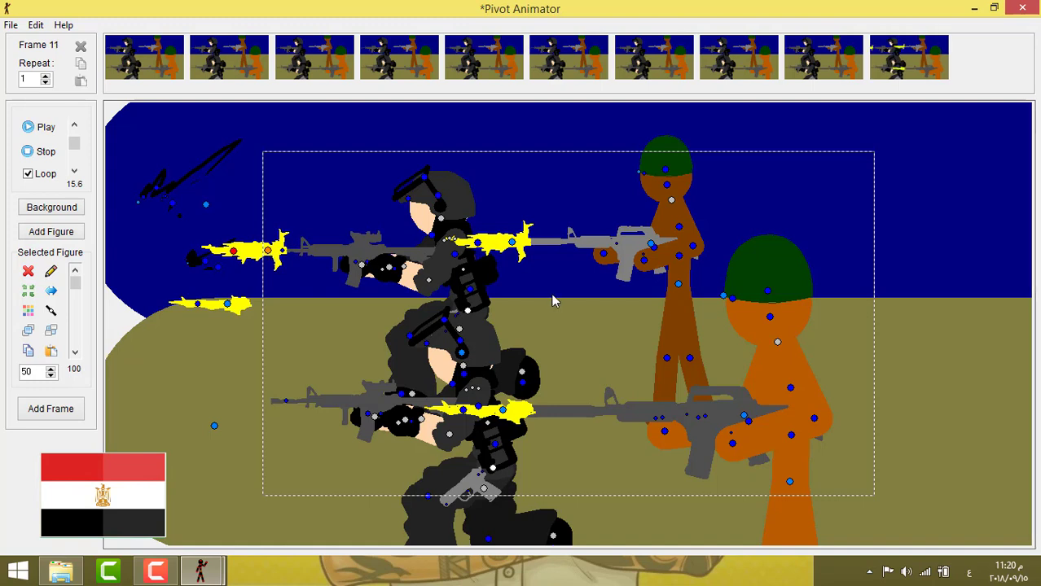
# Select frame 10 and try bending the upper orange soldier's firing arm backward
pyautogui.click(888, 66)
pyautogui.click(693, 247)
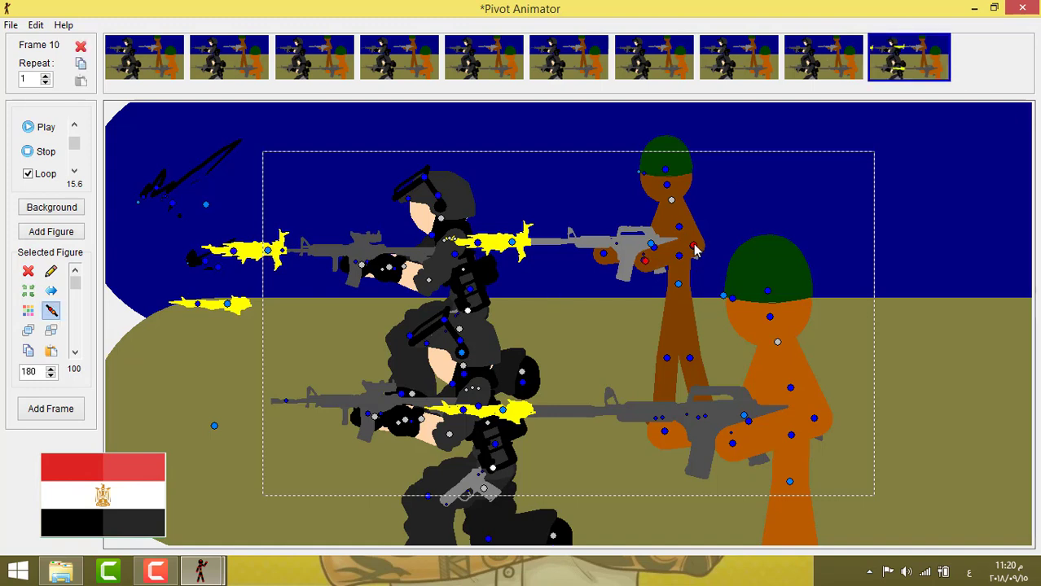
pyautogui.moveTo(660, 286); pyautogui.dragTo(661, 281)
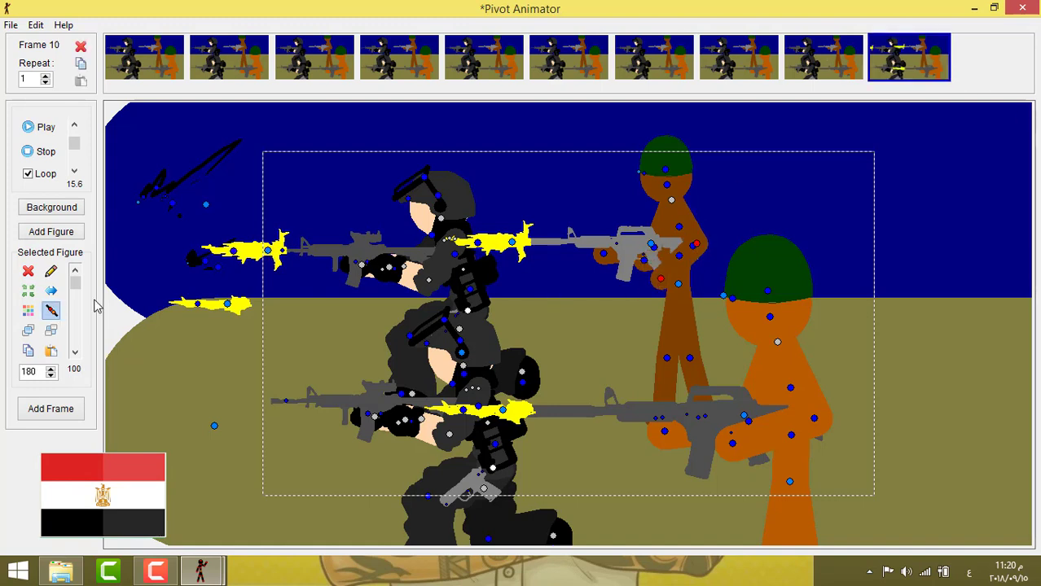
pyautogui.moveTo(697, 243)
pyautogui.mouseDown()
pyautogui.moveTo(732, 219)
pyautogui.moveTo(697, 249)
pyautogui.mouseUp()
pyautogui.click(649, 260)
pyautogui.press('Delete')
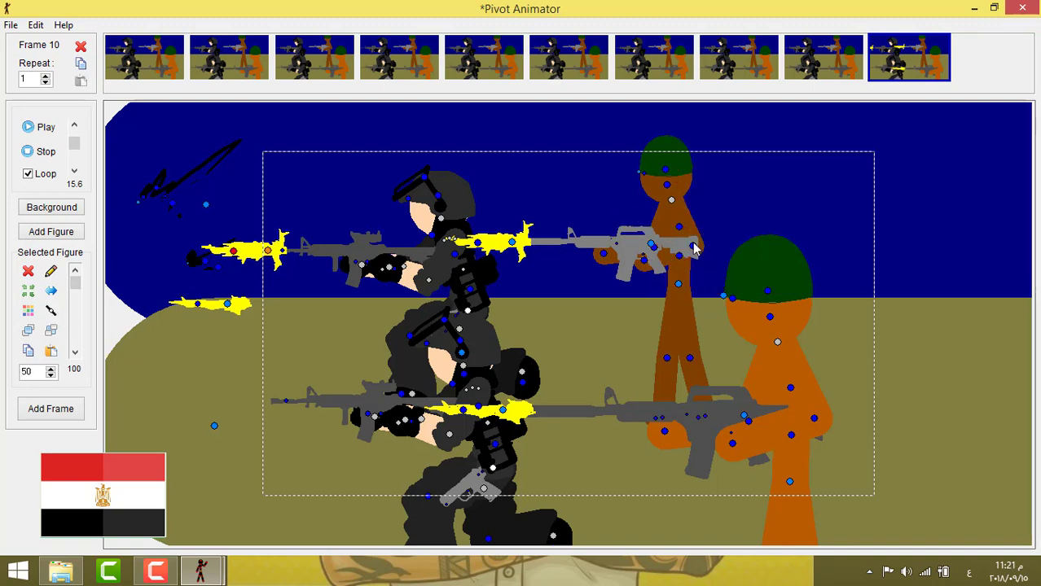
pyautogui.hotkey('ctrl', 'y')
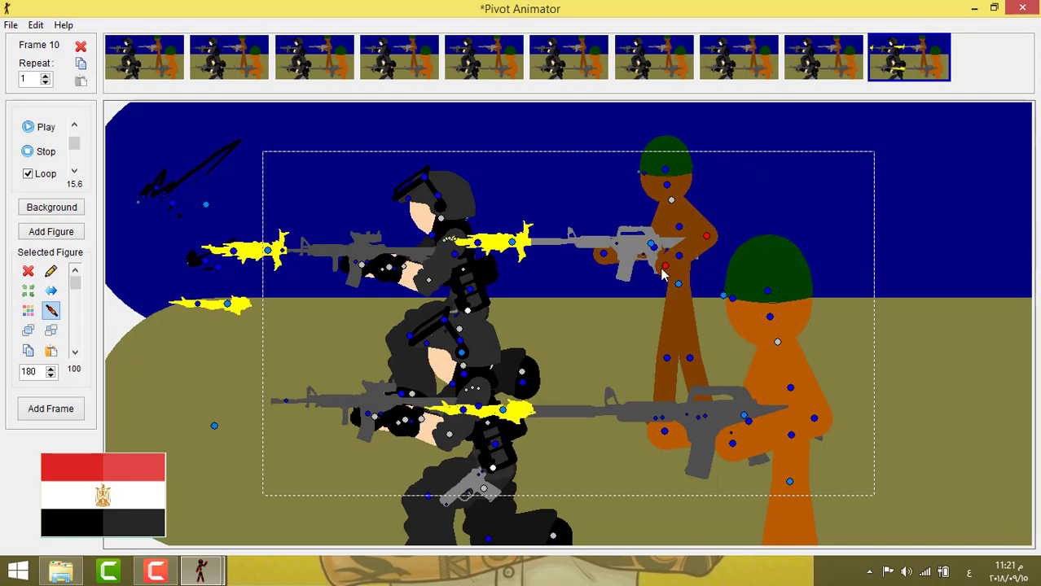
# Try shifting the upper orange soldier's rifle backward and fitting the firing arm to it
pyautogui.moveTo(651, 255)
pyautogui.mouseDown()
pyautogui.moveTo(617, 262)
pyautogui.moveTo(656, 250)
pyautogui.moveTo(648, 244)
pyautogui.mouseUp()
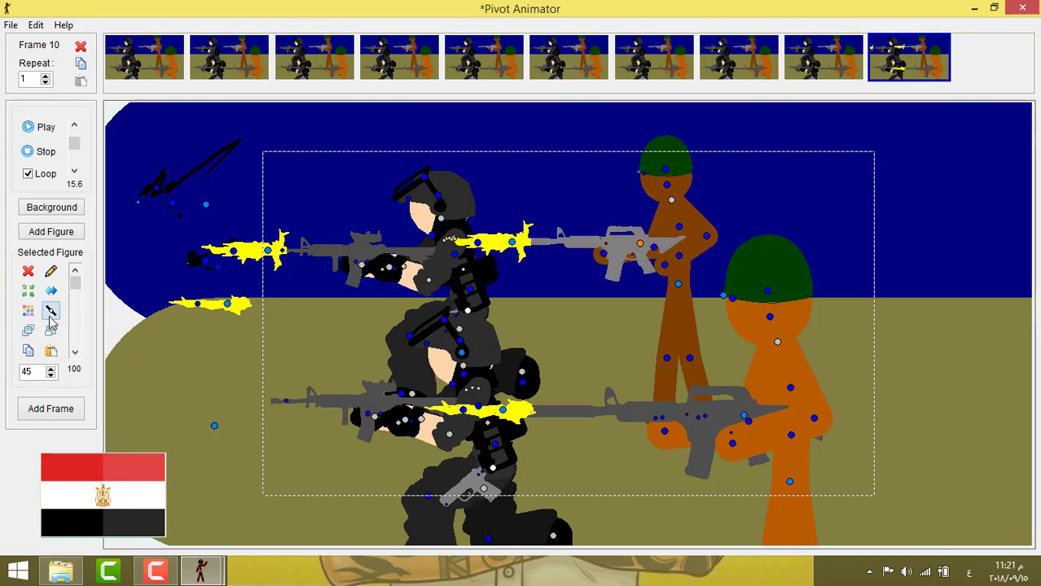
pyautogui.click(50, 313)
pyautogui.click(663, 268)
pyautogui.click(622, 255)
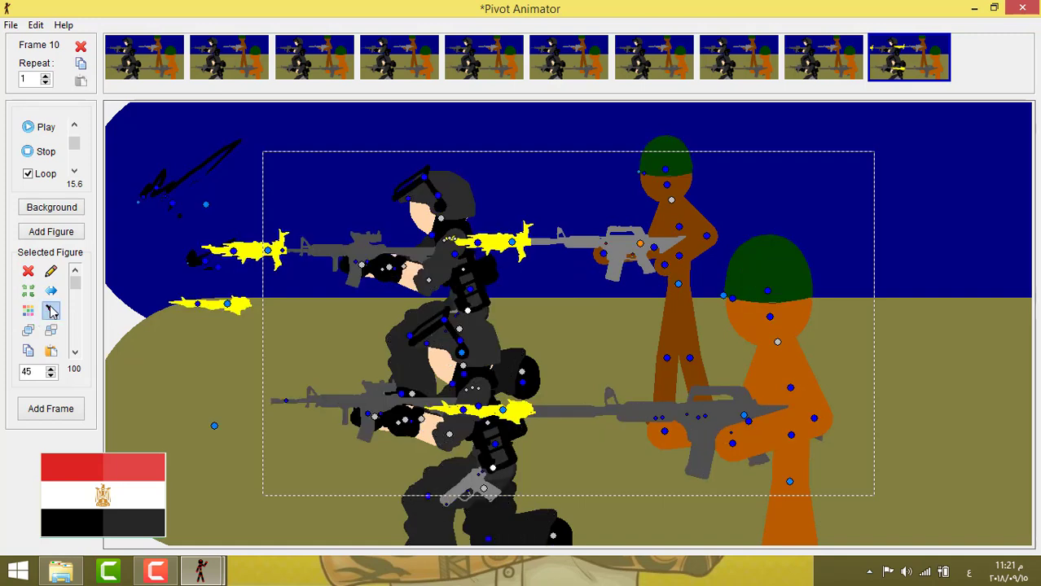
pyautogui.click(51, 312)
pyautogui.click(643, 273)
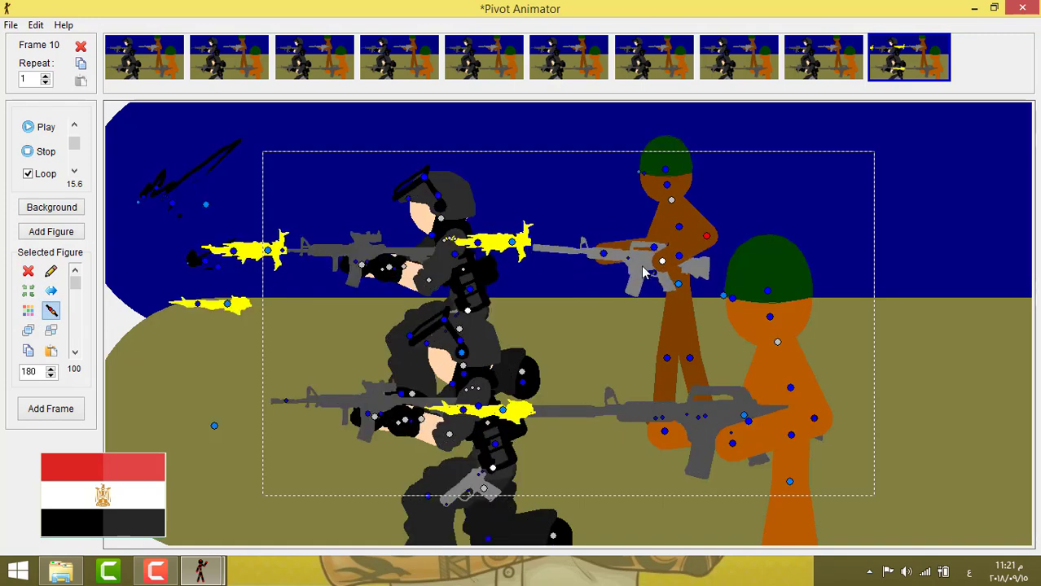
pyautogui.moveTo(642, 267); pyautogui.dragTo(622, 234)
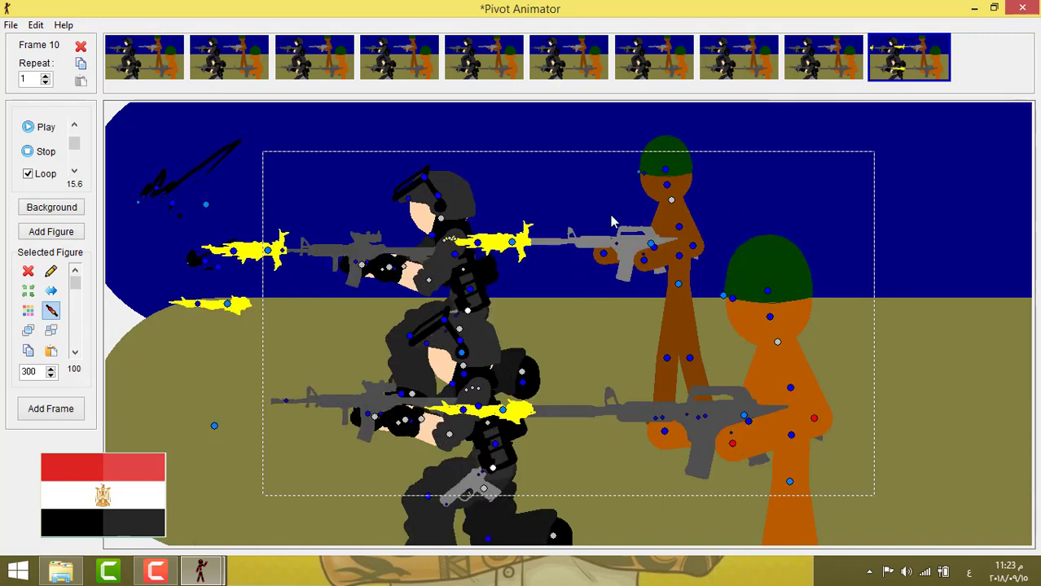
# Nudge the upper orange soldier's firing arm, rifle and head slightly in frame 10 to suggest recoil
pyautogui.moveTo(644, 263); pyautogui.dragTo(641, 269)
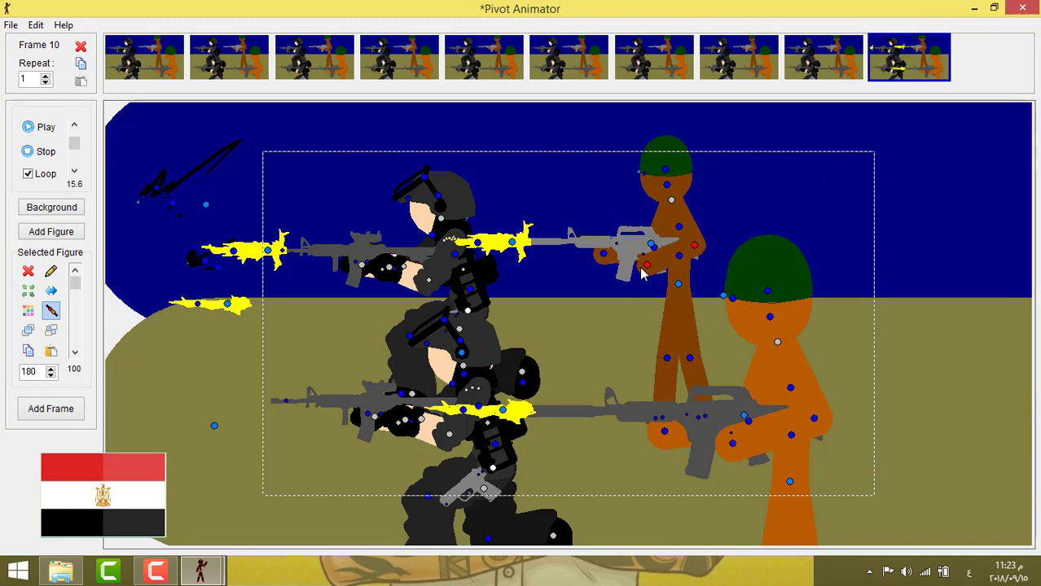
pyautogui.click(658, 252)
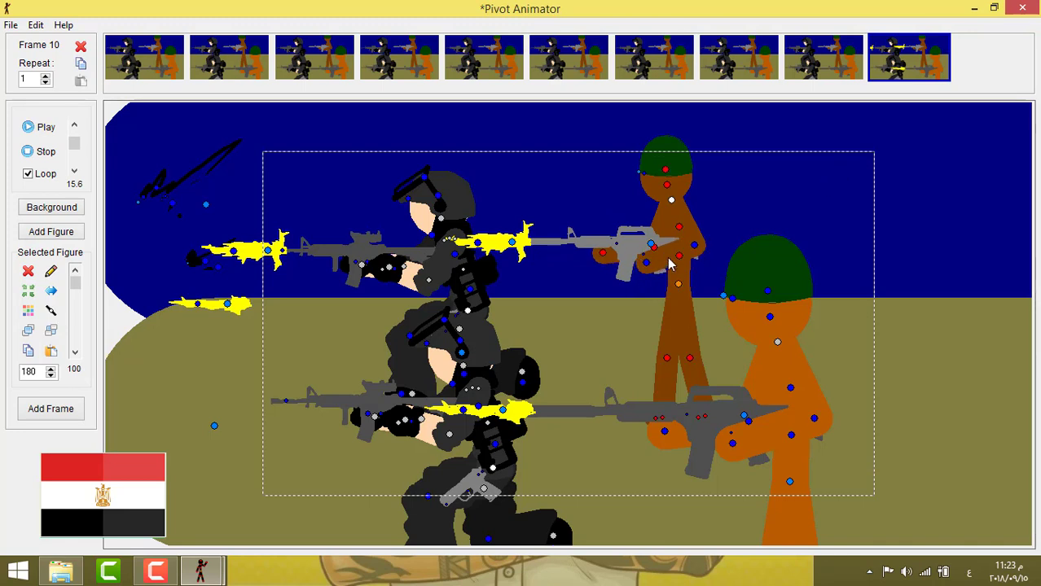
pyautogui.click(629, 246)
pyautogui.click(515, 249)
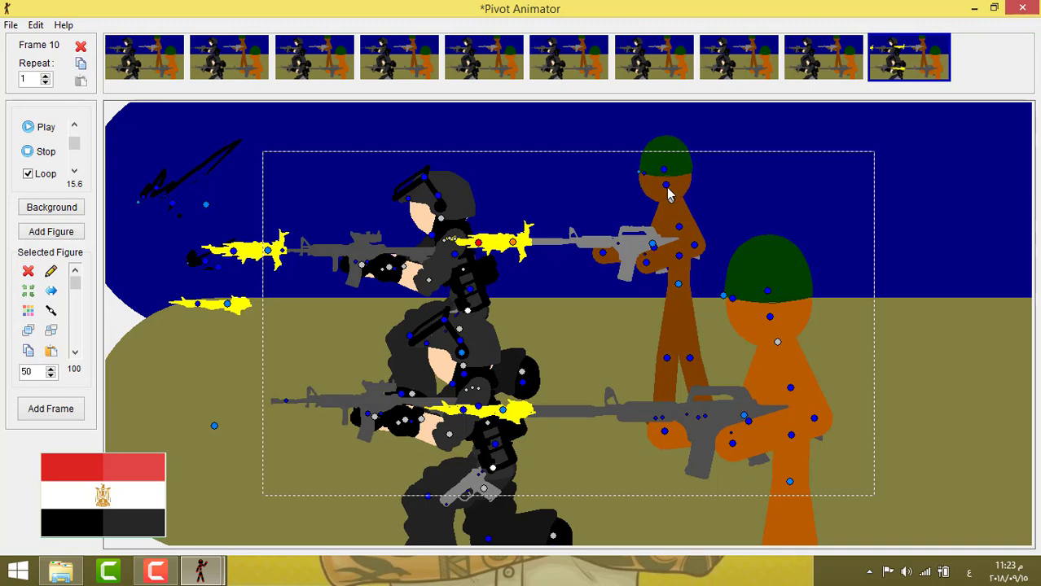
# Nudge the lower orange soldier's firing arm and rifle slightly backward and tilt the head forward for recoil in frame 10
pyautogui.click(814, 420)
pyautogui.moveTo(814, 418); pyautogui.dragTo(815, 418)
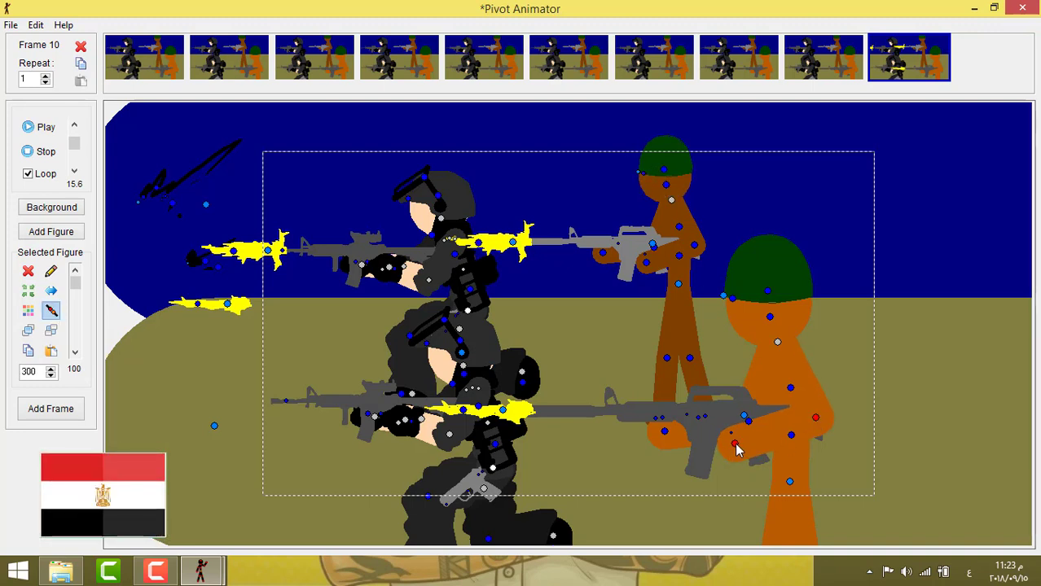
pyautogui.click(727, 429)
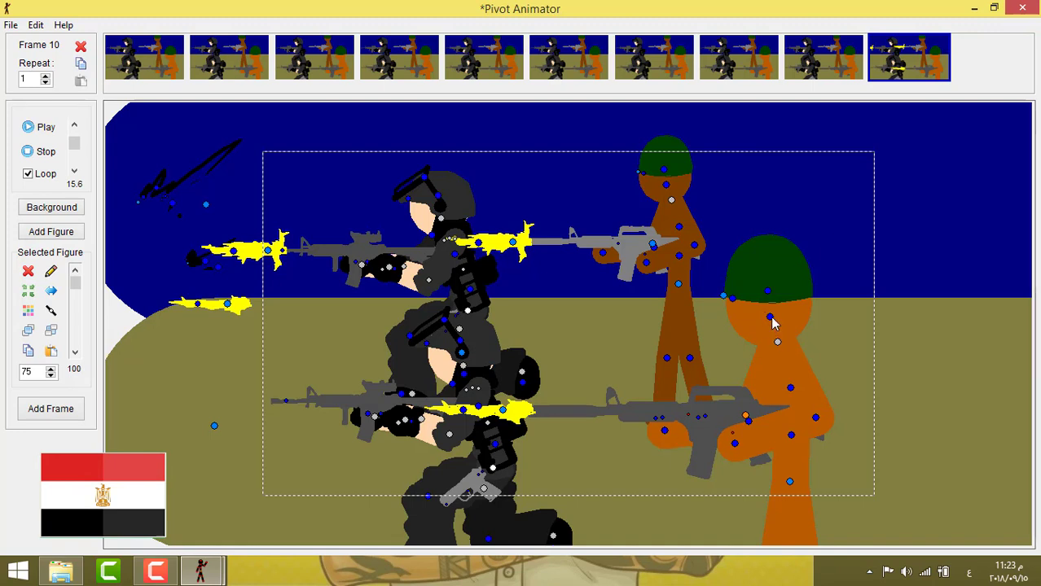
pyautogui.click(730, 300)
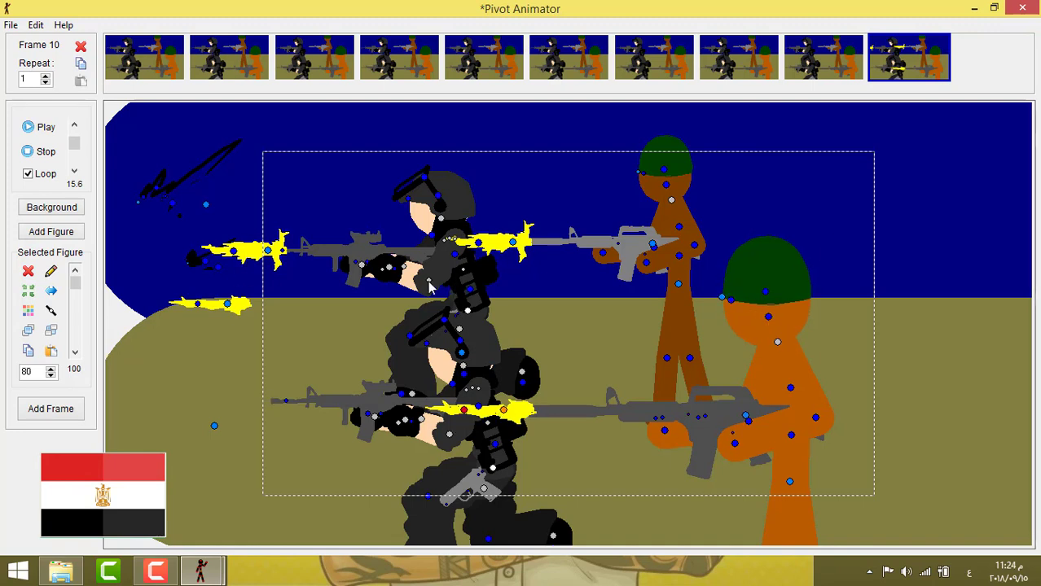
# Nudge the upper black soldier's arm, rifle, head and muzzle flash slightly in frame 10 for recoil
pyautogui.moveTo(428, 281); pyautogui.dragTo(385, 269)
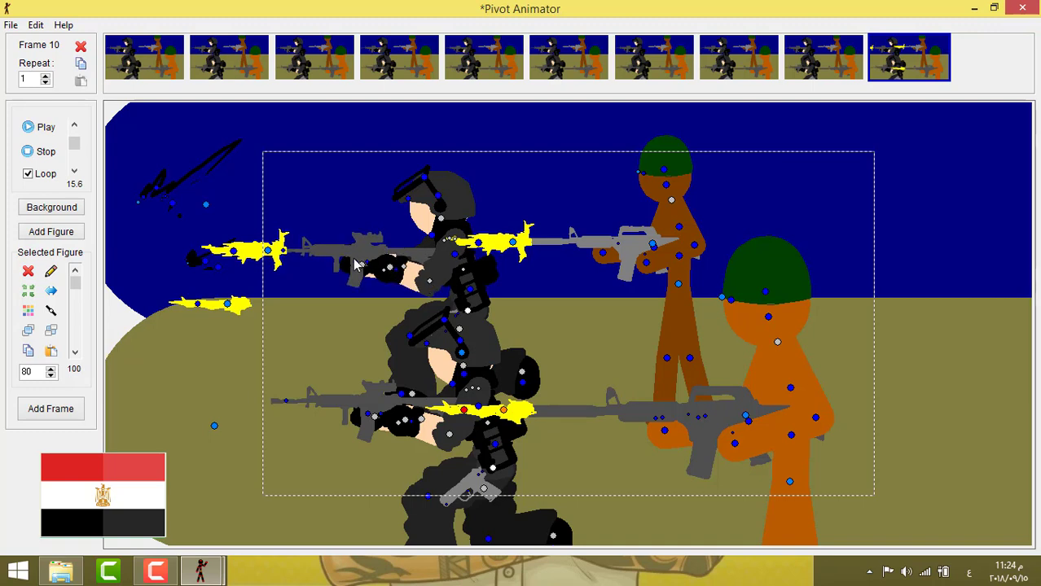
pyautogui.click(286, 256)
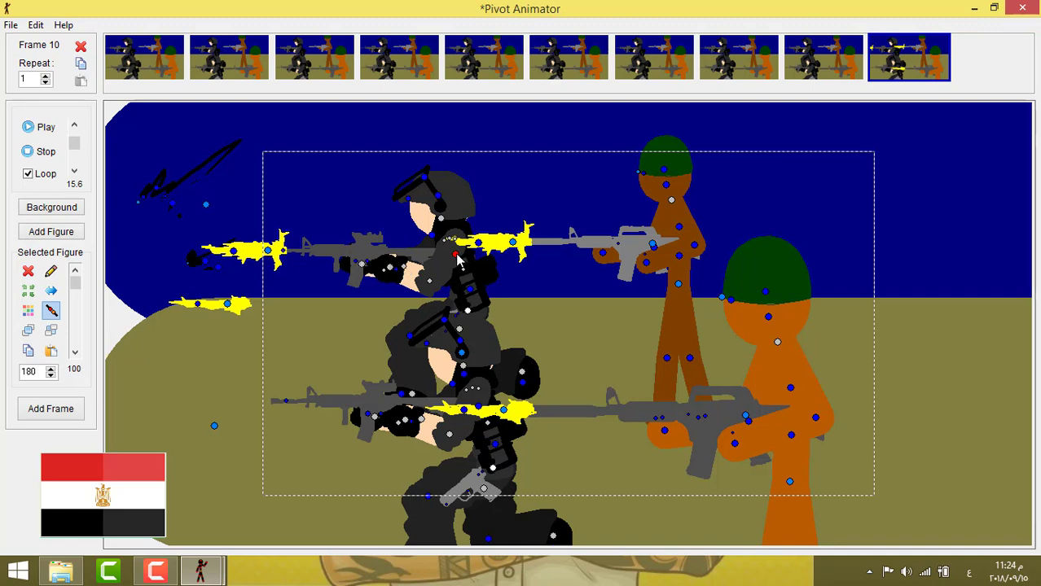
pyautogui.hotkey('ctrl', 'z')
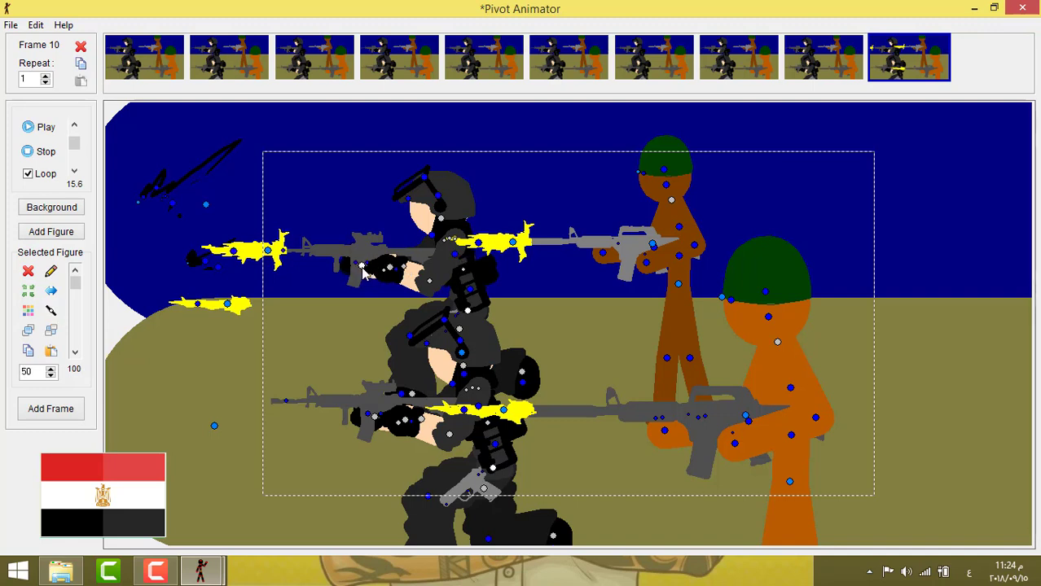
pyautogui.click(361, 264)
pyautogui.hotkey('ctrl', 'z')
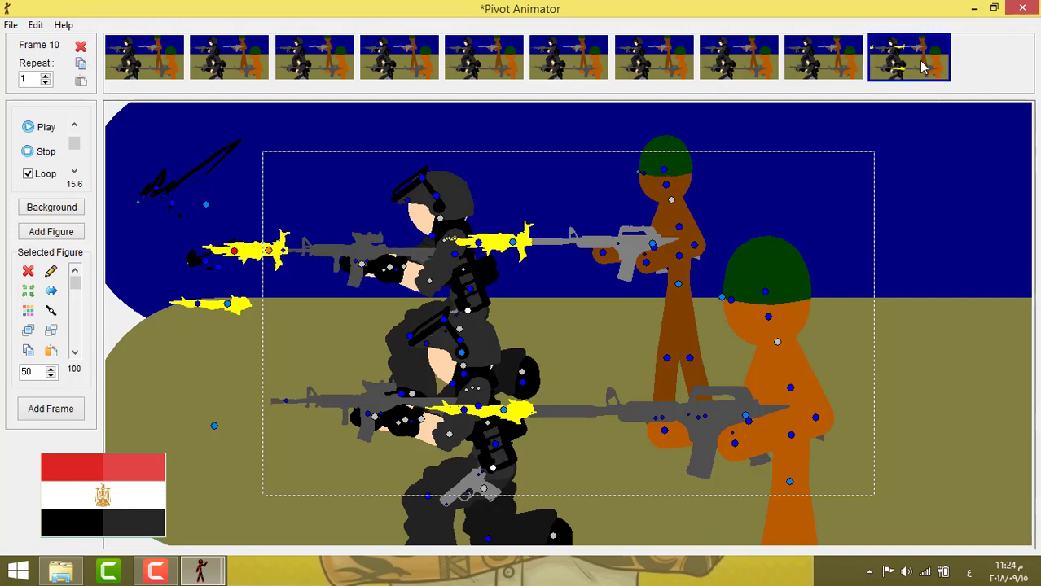
# Copy frame 9 and paste it at the end of the animation as frame 11
pyautogui.click(827, 69)
pyautogui.click(892, 73)
pyautogui.click(883, 78)
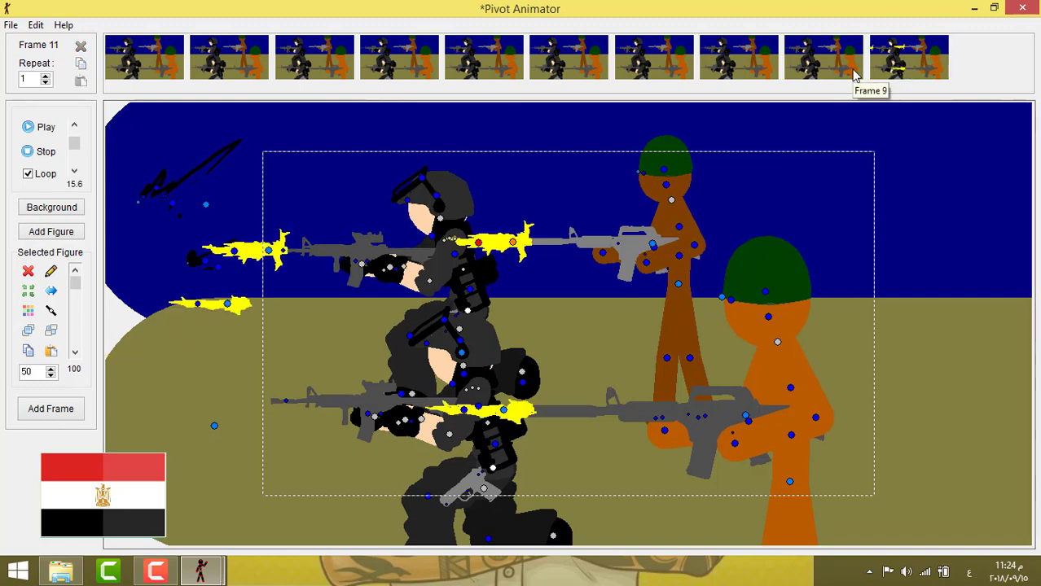
pyautogui.click(851, 75)
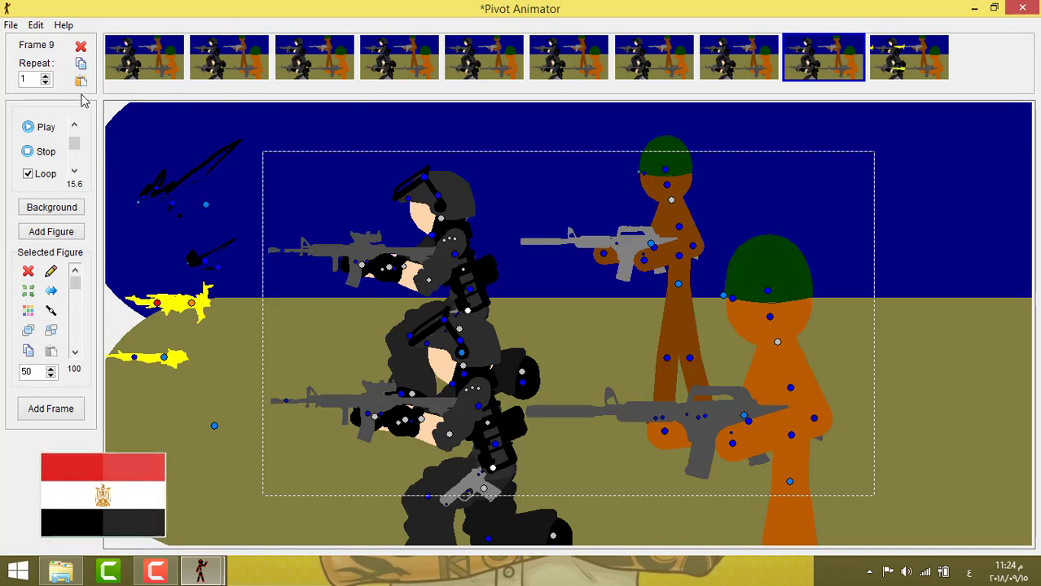
pyautogui.click(79, 82)
pyautogui.click(76, 84)
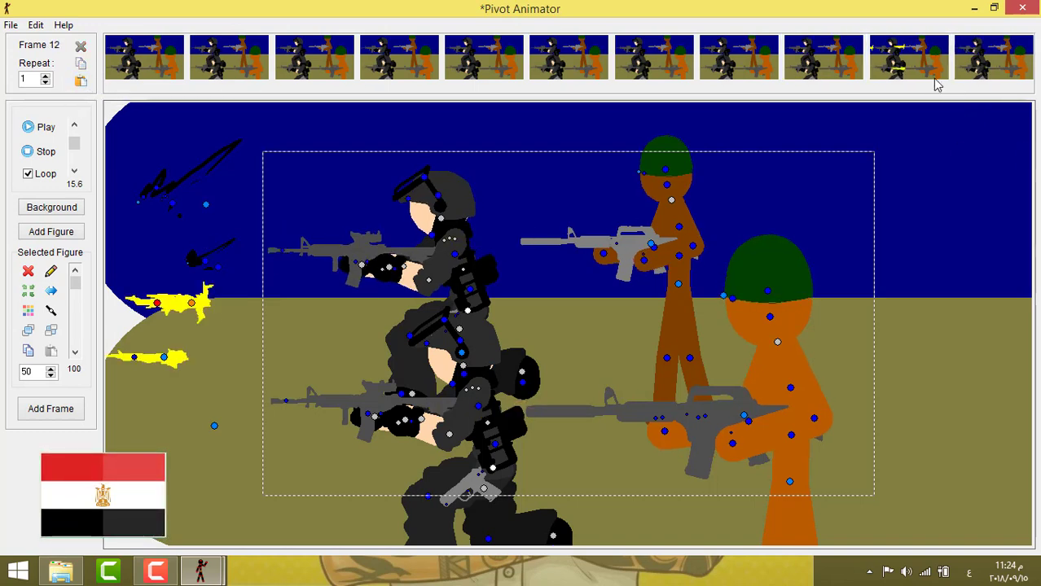
# Copy flashes from frame 10 into frame 11, placing the slim one at the upper black soldier's muzzle and the spiky one at the upper orange soldier's
pyautogui.click(895, 66)
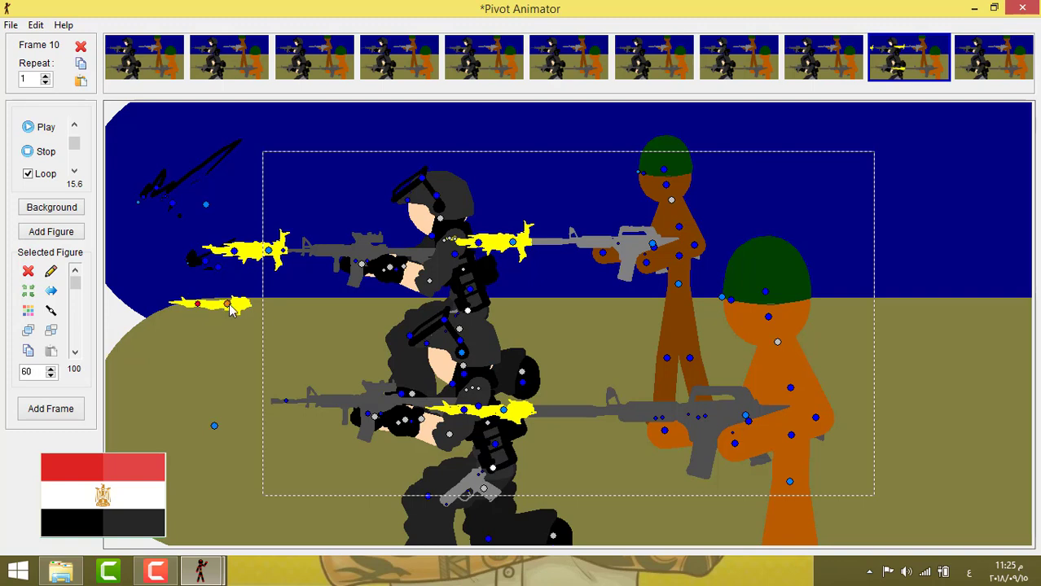
pyautogui.click(978, 57)
pyautogui.hotkey('ctrl', 'v')
pyautogui.moveTo(229, 305); pyautogui.dragTo(254, 250)
pyautogui.hotkey('ctrl', 'v')
pyautogui.moveTo(231, 307); pyautogui.dragTo(506, 246)
pyautogui.press('Left')
pyautogui.press('Right')
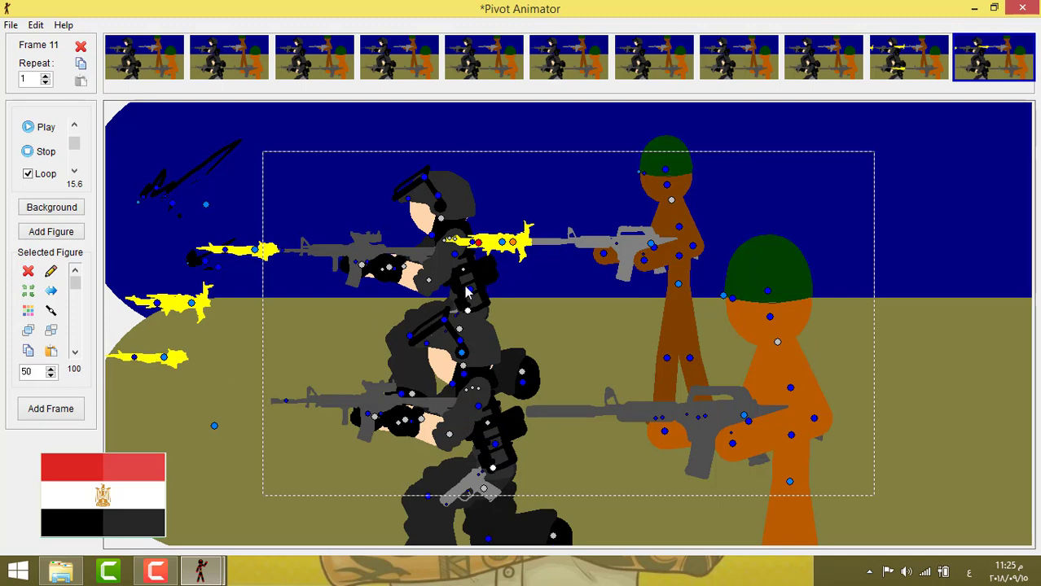
# Move the spare slim flash to the lower orange soldier's muzzle in frame 11 and scale it to 90
pyautogui.press('Left')
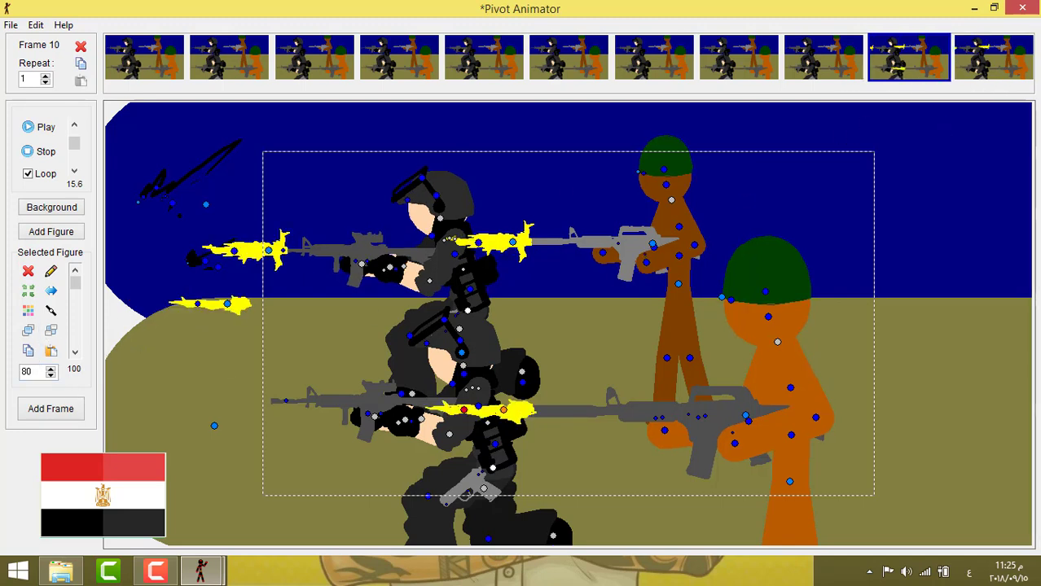
pyautogui.press('Right')
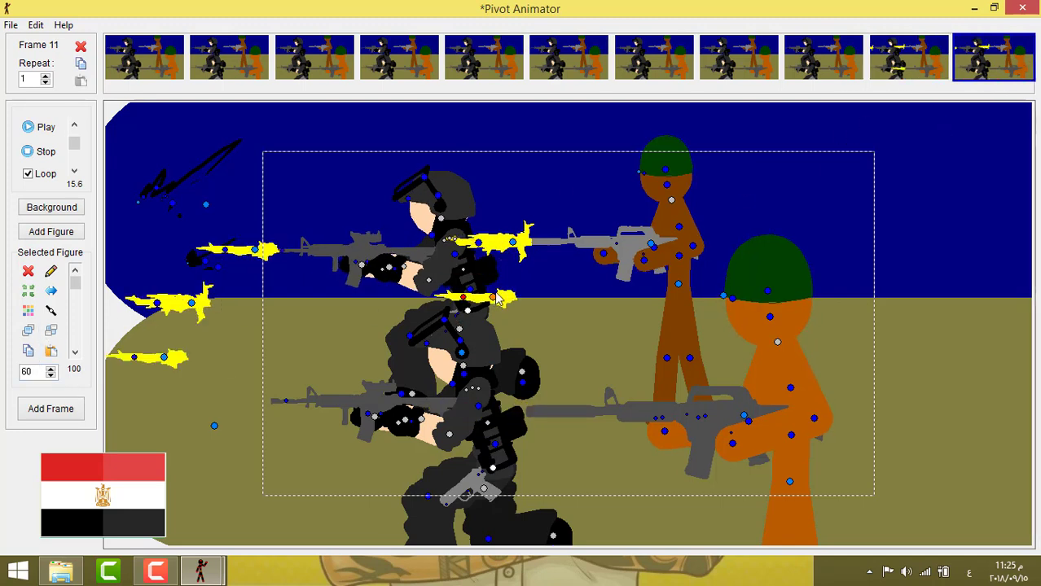
pyautogui.moveTo(494, 297); pyautogui.dragTo(511, 414)
pyautogui.doubleClick(33, 373)
pyautogui.write('90')
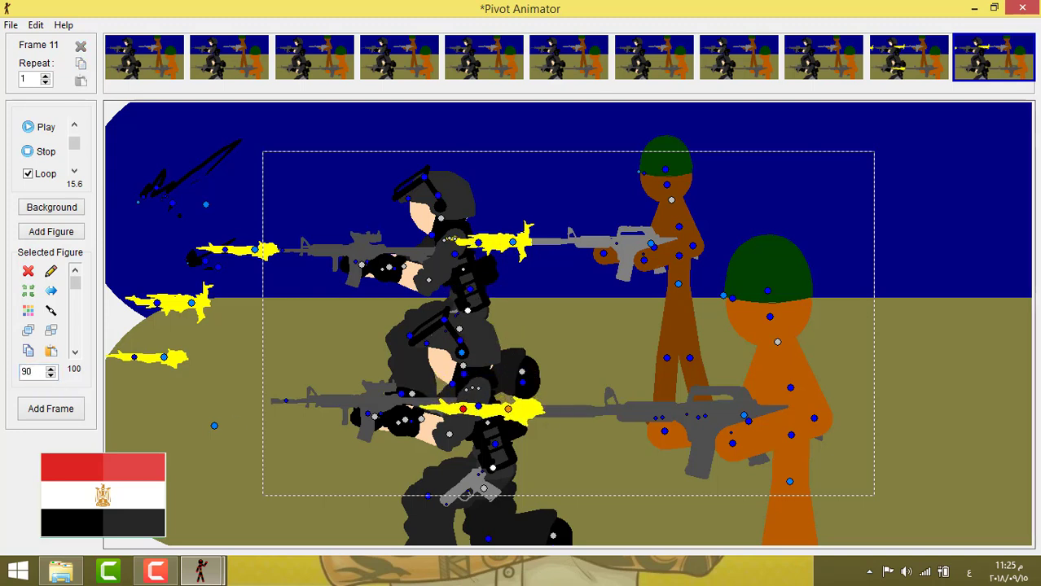
pyautogui.click(910, 61)
pyautogui.click(981, 64)
pyautogui.click(928, 64)
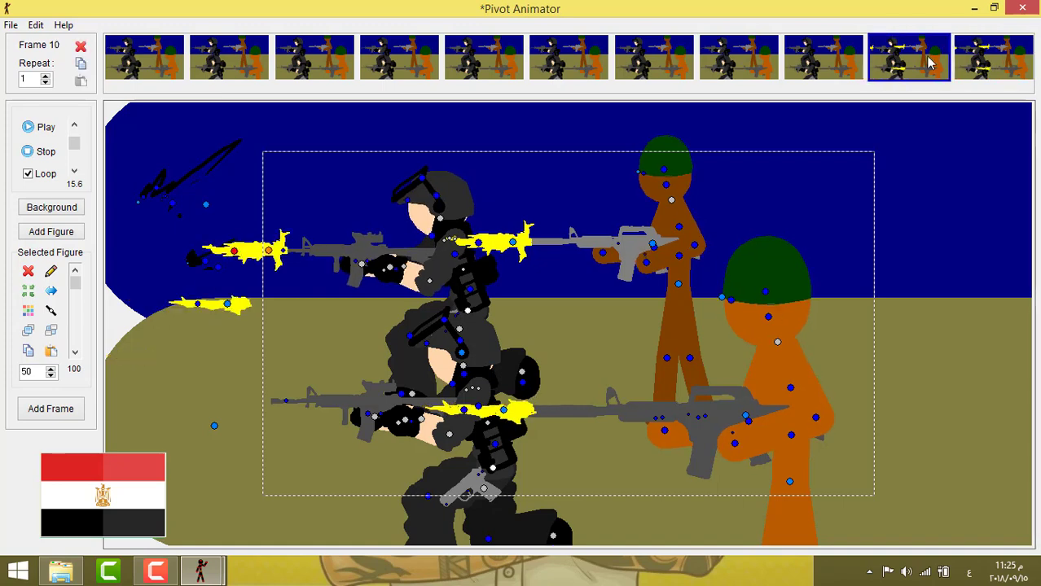
# In frame 11, delete the spiky flash at the upper orange soldier's muzzle and place a slim flash there instead
pyautogui.click(977, 69)
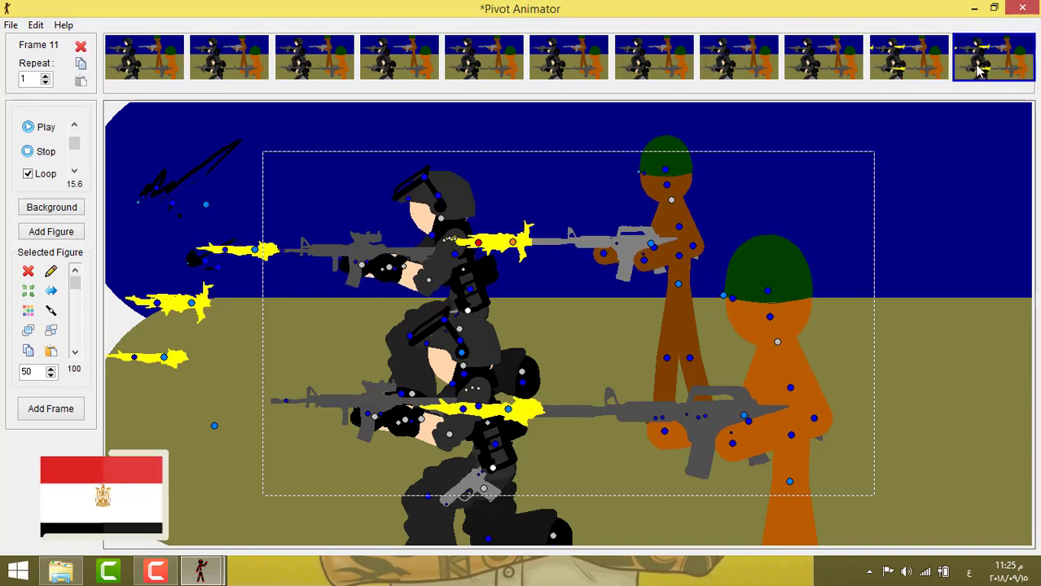
pyautogui.click(921, 67)
pyautogui.click(509, 246)
pyautogui.press('Delete')
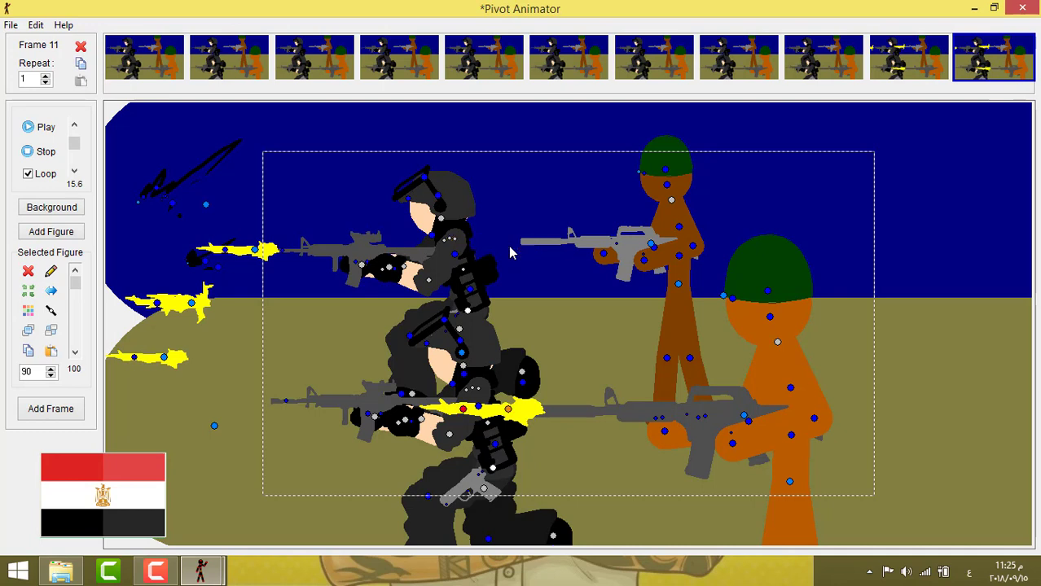
pyautogui.moveTo(354, 238); pyautogui.dragTo(504, 240)
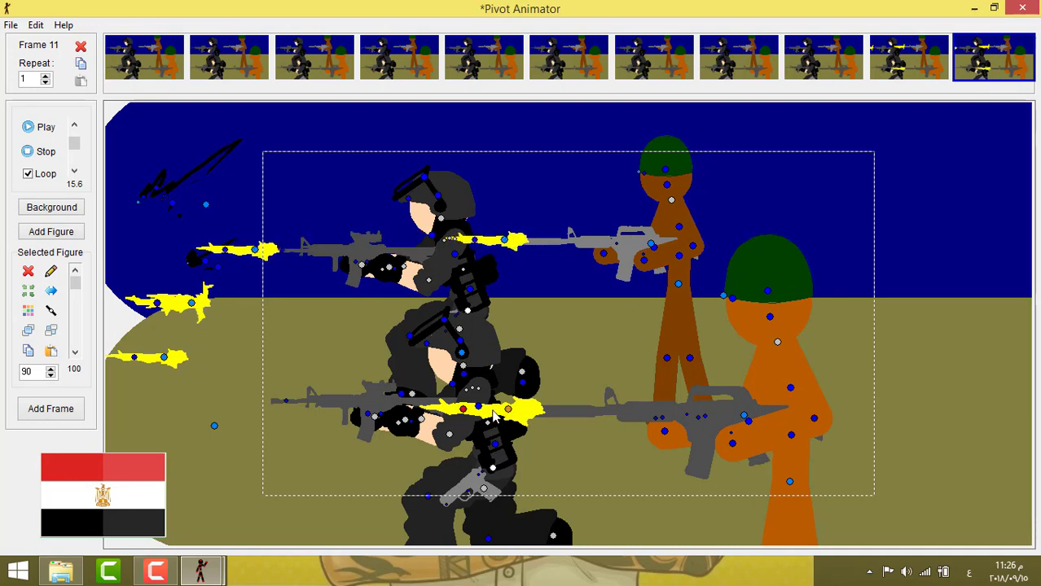
# Replace the lower orange soldier's slim muzzle flash in frame 11 with the spare spiky flash scaled to 70
pyautogui.press('Delete')
pyautogui.click(157, 303)
pyautogui.doubleClick(28, 371)
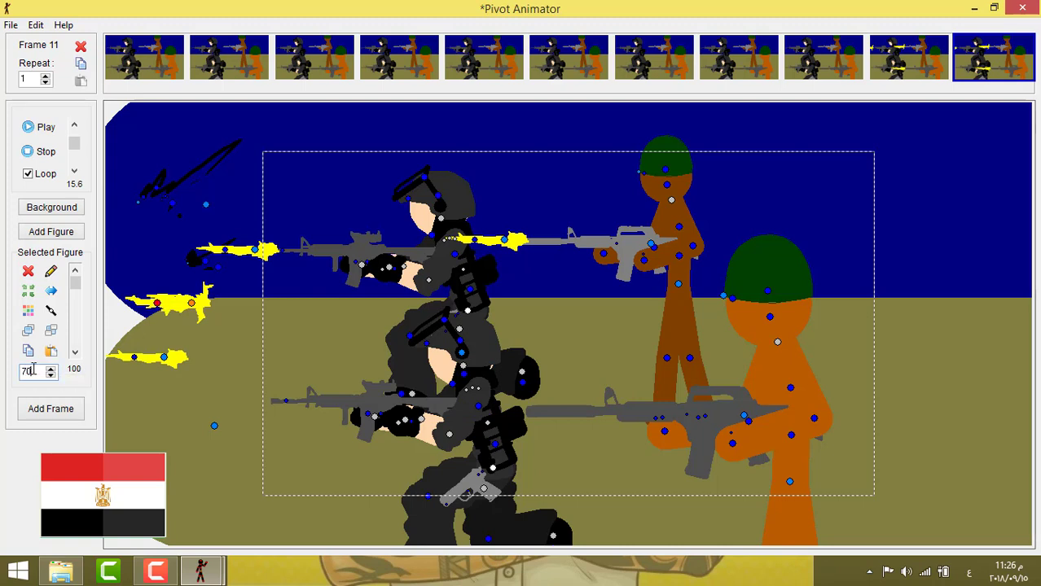
pyautogui.moveTo(191, 303); pyautogui.dragTo(505, 414)
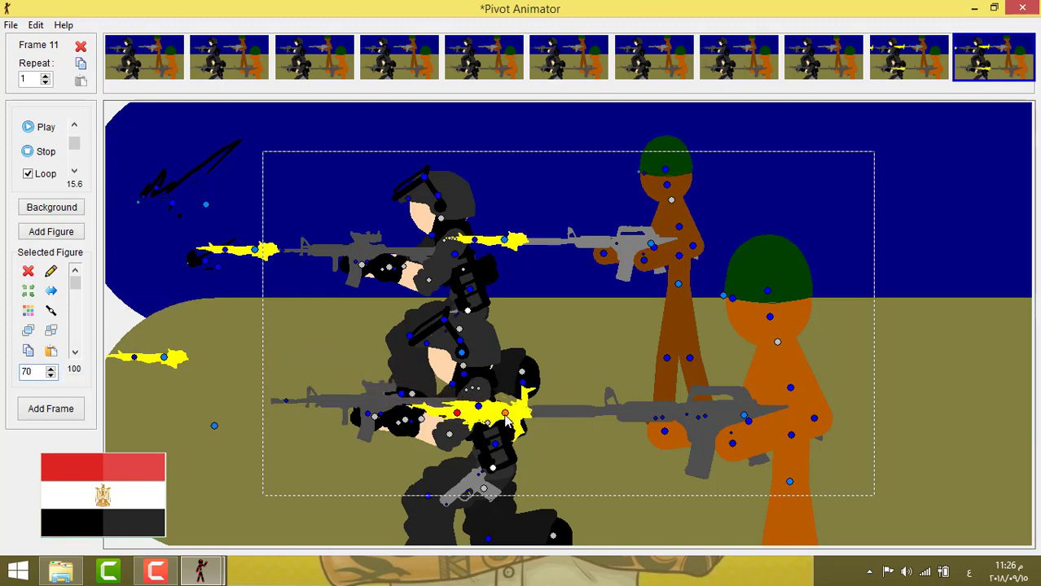
# Compare frames 10 and 11, and select both frames together
pyautogui.click(155, 570)
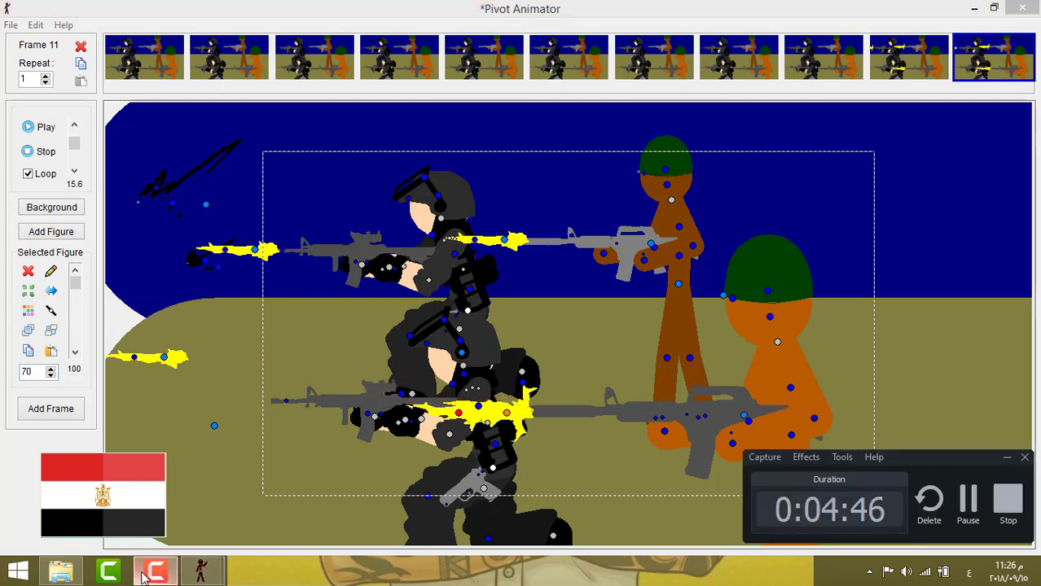
pyautogui.click(1004, 458)
pyautogui.click(898, 57)
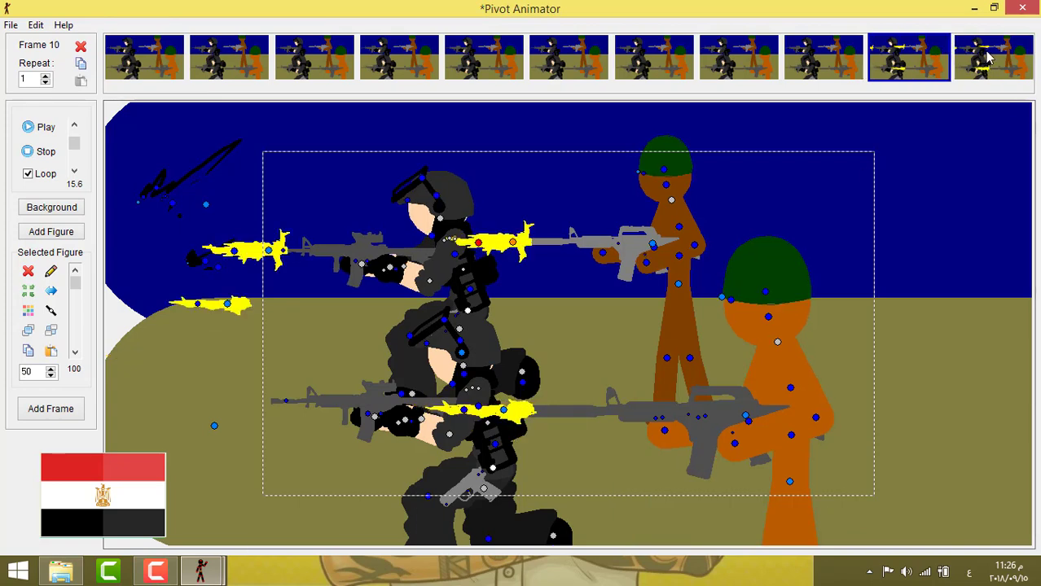
pyautogui.click(1005, 60)
pyautogui.click(932, 65)
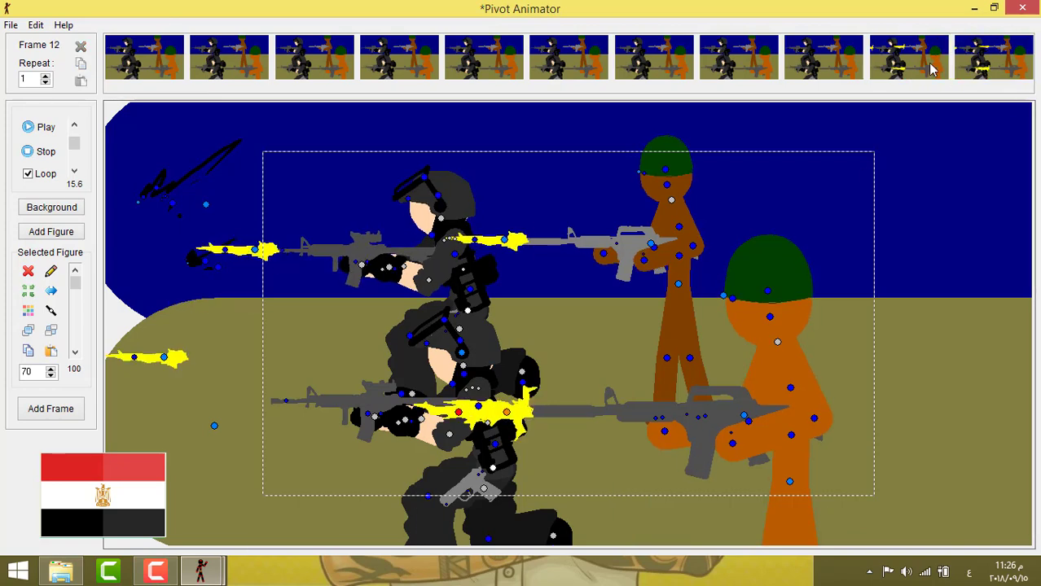
pyautogui.keyDown('shift'); pyautogui.click(971, 62); pyautogui.keyUp('shift')
# Switch to the other open Pivot project and close it without saving
pyautogui.click(204, 570)
pyautogui.click(193, 449)
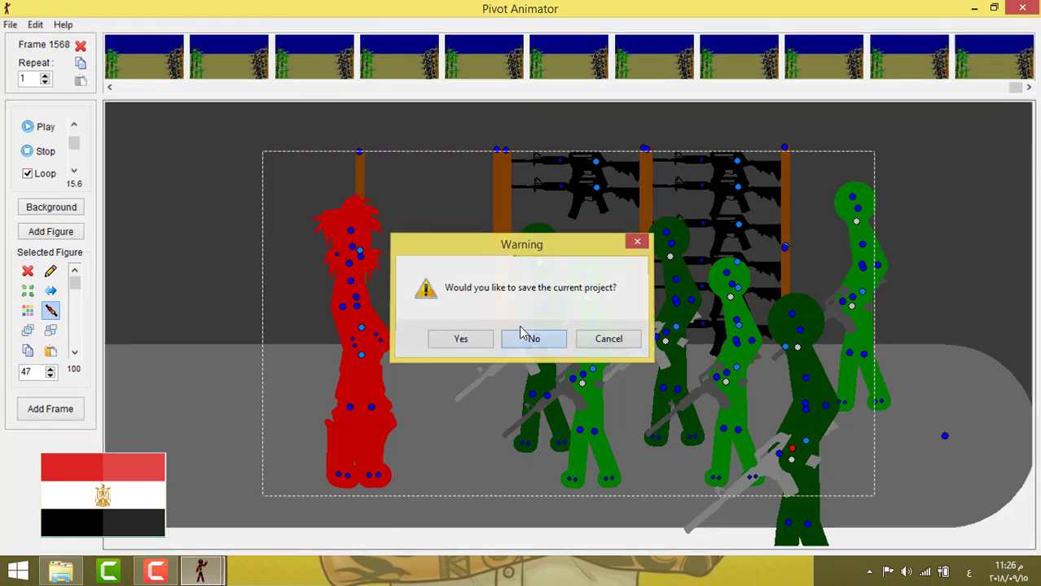
pyautogui.click(523, 332)
# Copy the selected frames 10 and 11, paste them at the end of the animation, and preview the playback
pyautogui.click(80, 62)
pyautogui.click(81, 80)
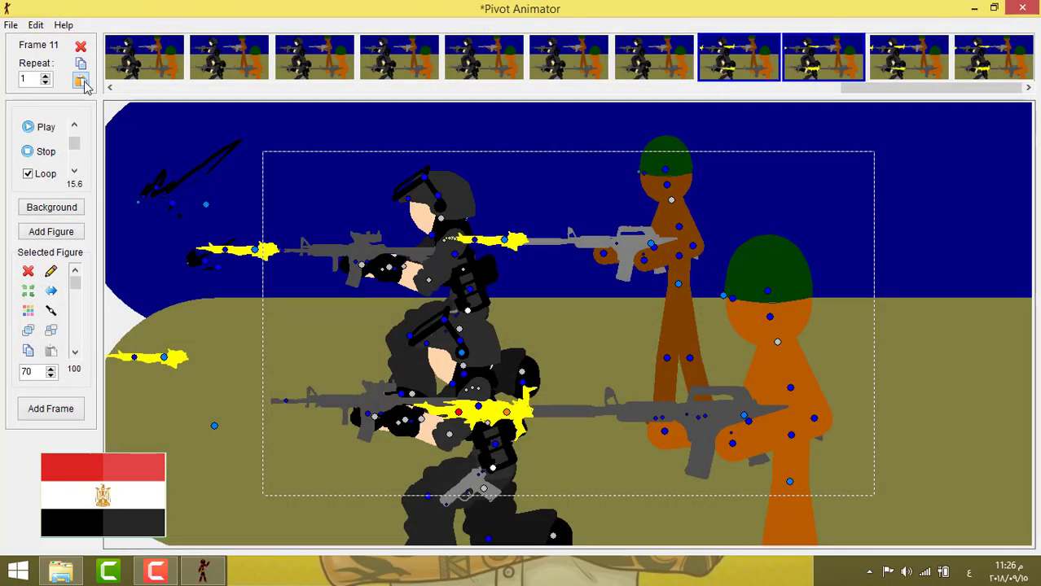
pyautogui.click(43, 131)
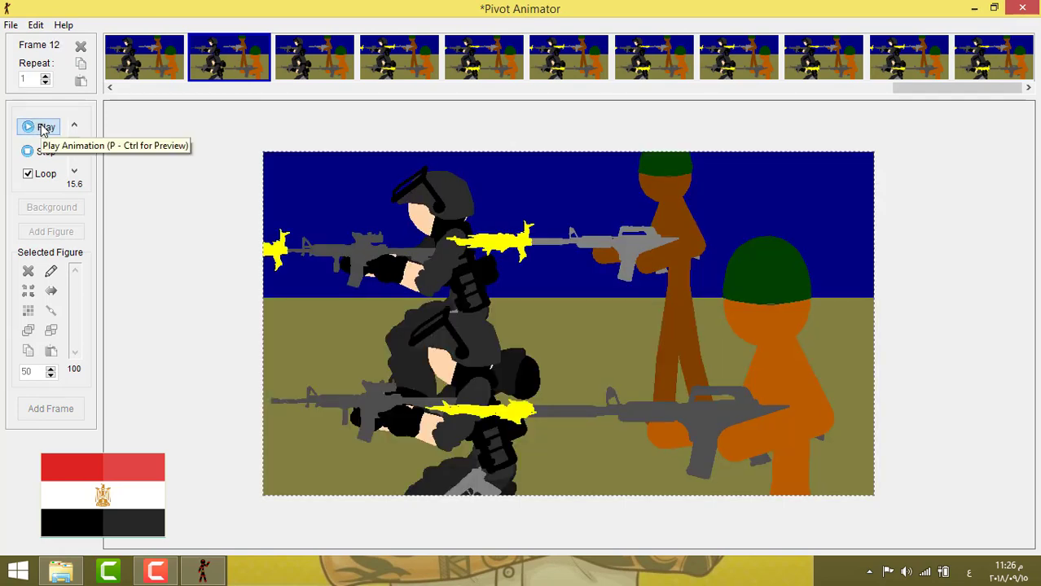
pyautogui.click(29, 152)
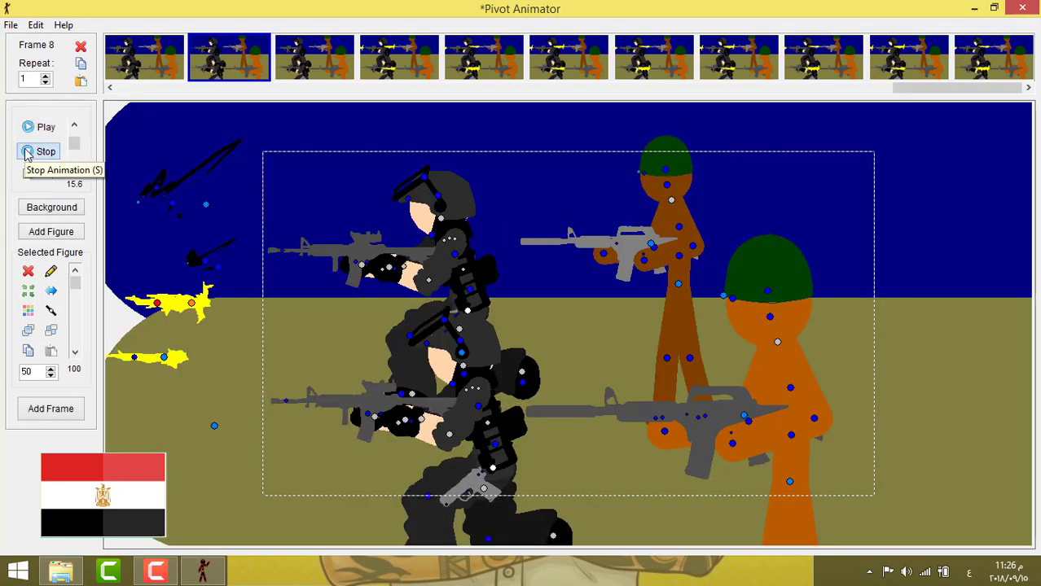
# Paste the copied pair of firing frames repeatedly at the end of the animation to prolong the shooting
pyautogui.click(1019, 72)
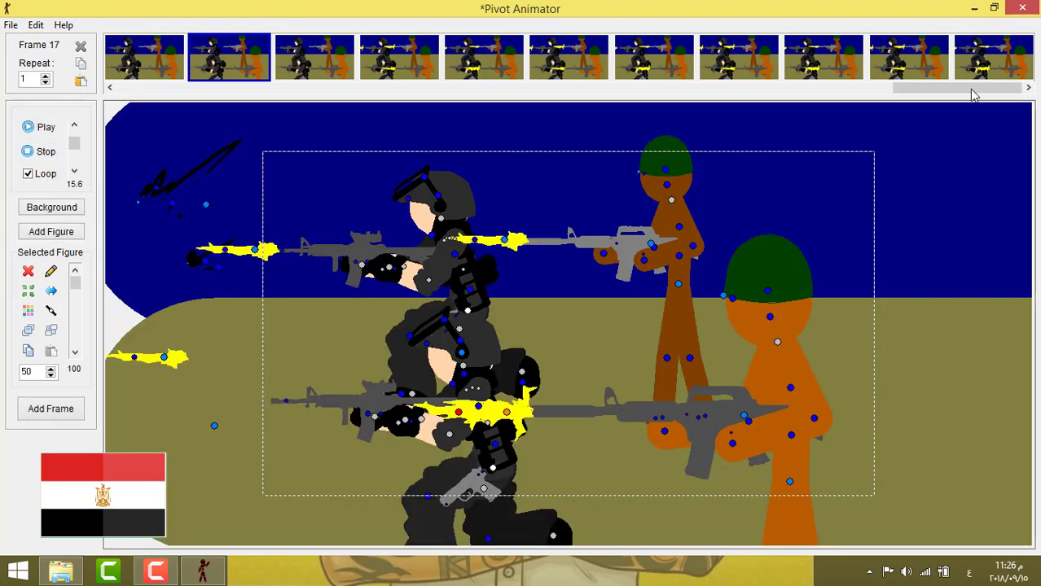
pyautogui.click(81, 80)
pyautogui.click(80, 79)
pyautogui.click(81, 80)
pyautogui.click(81, 80)
pyautogui.click(80, 79)
pyautogui.click(80, 80)
pyautogui.click(81, 80)
pyautogui.click(80, 80)
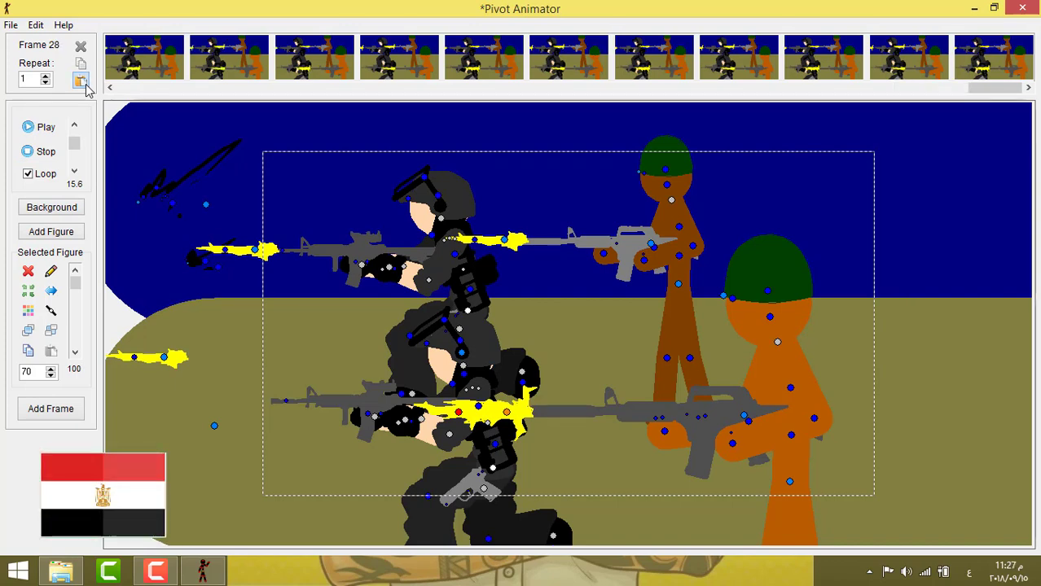
pyautogui.click(81, 79)
pyautogui.click(81, 80)
pyautogui.click(80, 80)
pyautogui.click(81, 80)
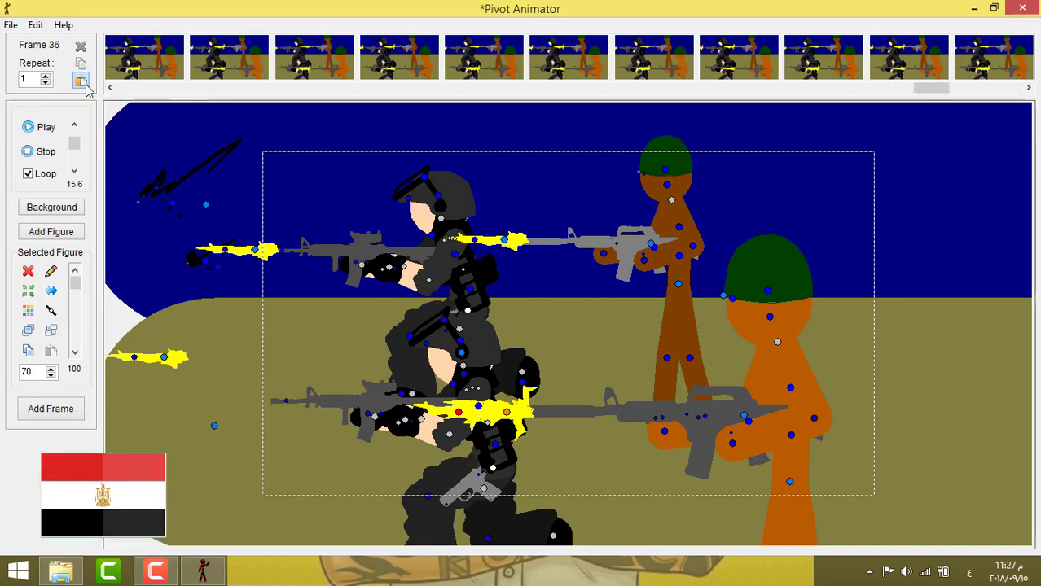
pyautogui.click(81, 80)
pyautogui.click(80, 80)
# Play back the animation and paste more copies of the firing frames to extend it to 45 frames
pyautogui.click(45, 128)
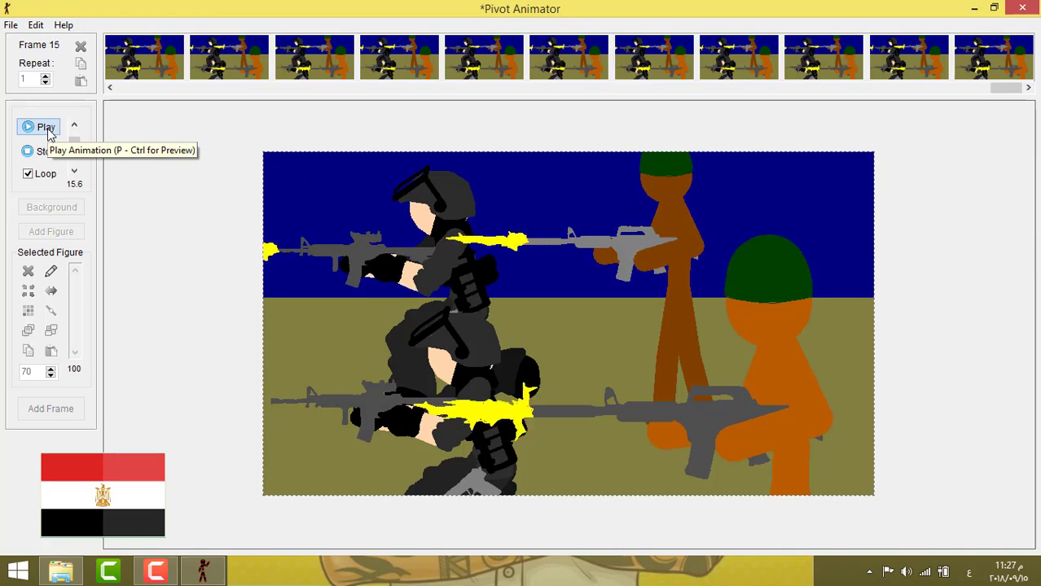
pyautogui.click(1001, 64)
pyautogui.hotkey('ctrl', 'v')
pyautogui.hotkey('ctrl', 'v')
pyautogui.hotkey('ctrl', 'v')
pyautogui.hotkey('ctrl', 'v')
pyautogui.hotkey('ctrl', 'v')
pyautogui.hotkey('ctrl', 'v')
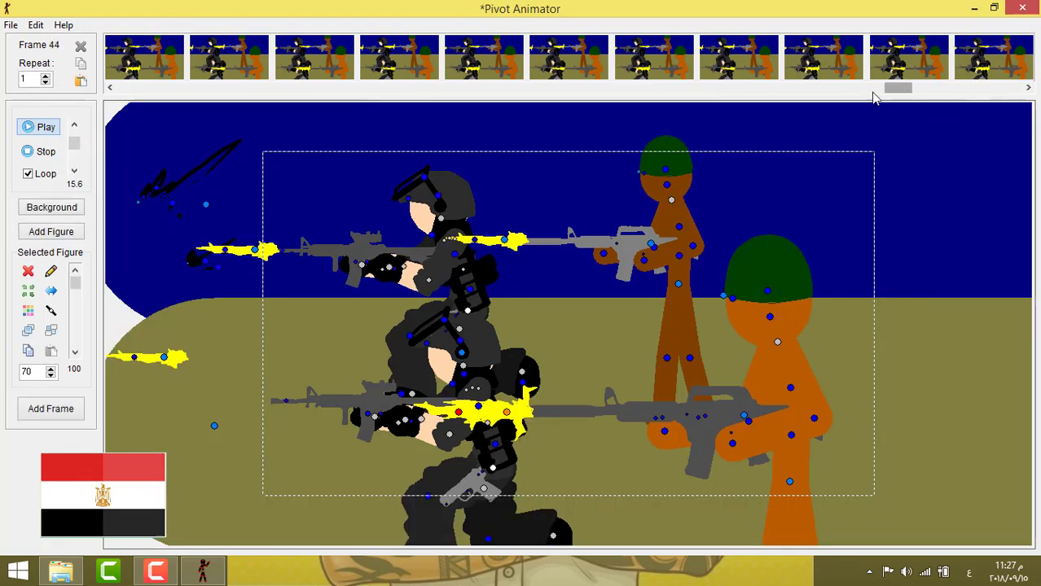
pyautogui.click(764, 88)
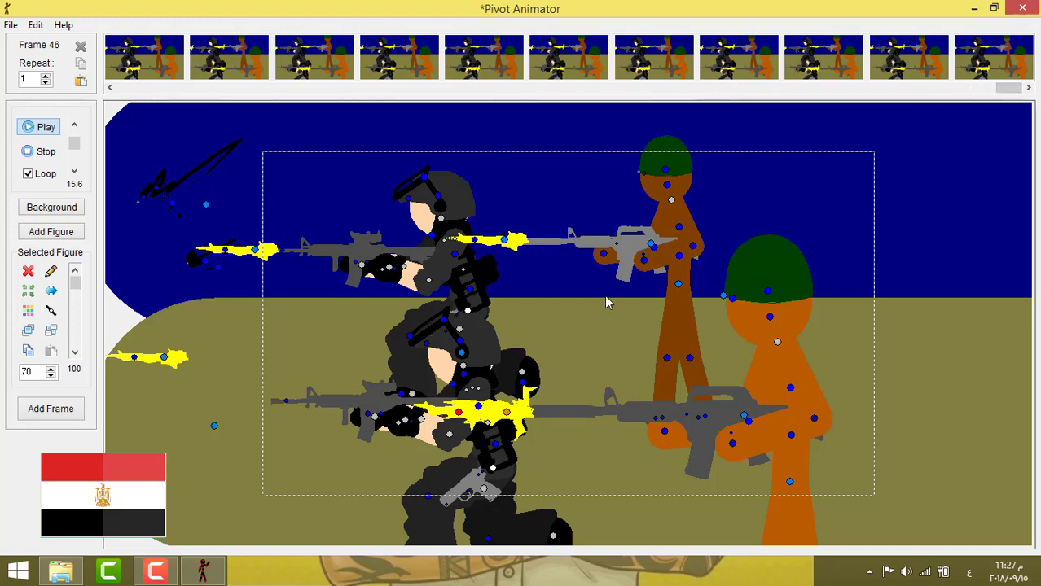
pyautogui.click(72, 235)
pyautogui.scroll(-10, 300, 154)
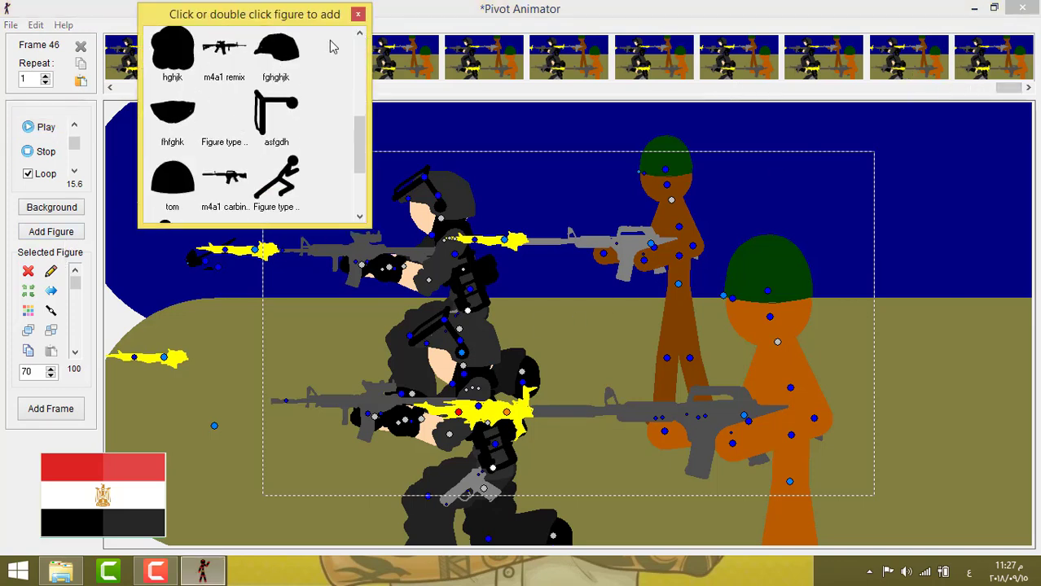
pyautogui.click(352, 10)
# Create a new single-line figure with thickness 21 in the Stick Figure Builder
pyautogui.click(52, 271)
pyautogui.click(368, 156)
pyautogui.click(383, 172)
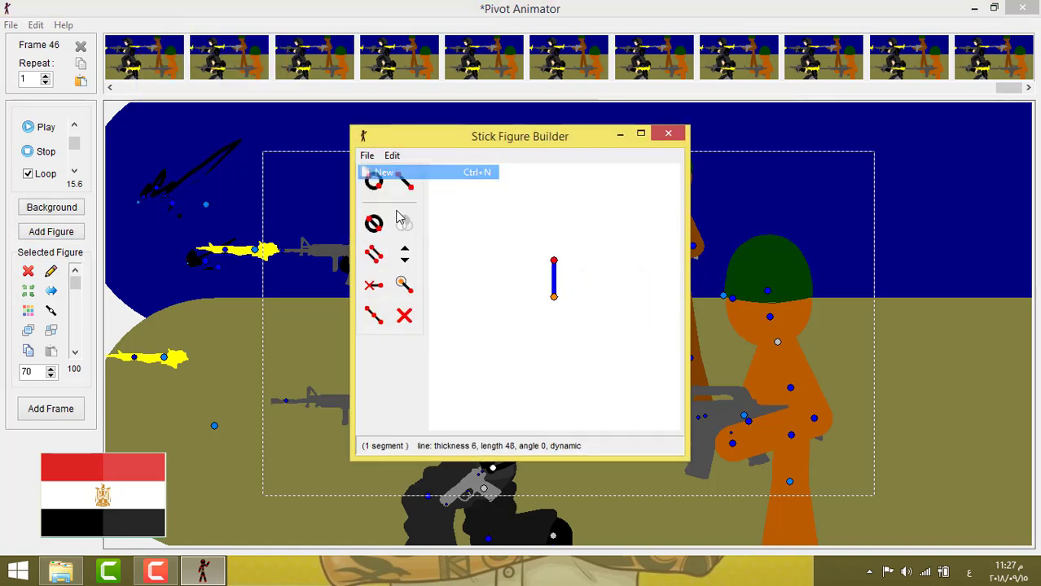
pyautogui.click(406, 250)
pyautogui.click(405, 250)
# Add the new line figure to the animation under a figure name that is not already taken
pyautogui.click(368, 155)
pyautogui.click(401, 235)
pyautogui.press('Return')
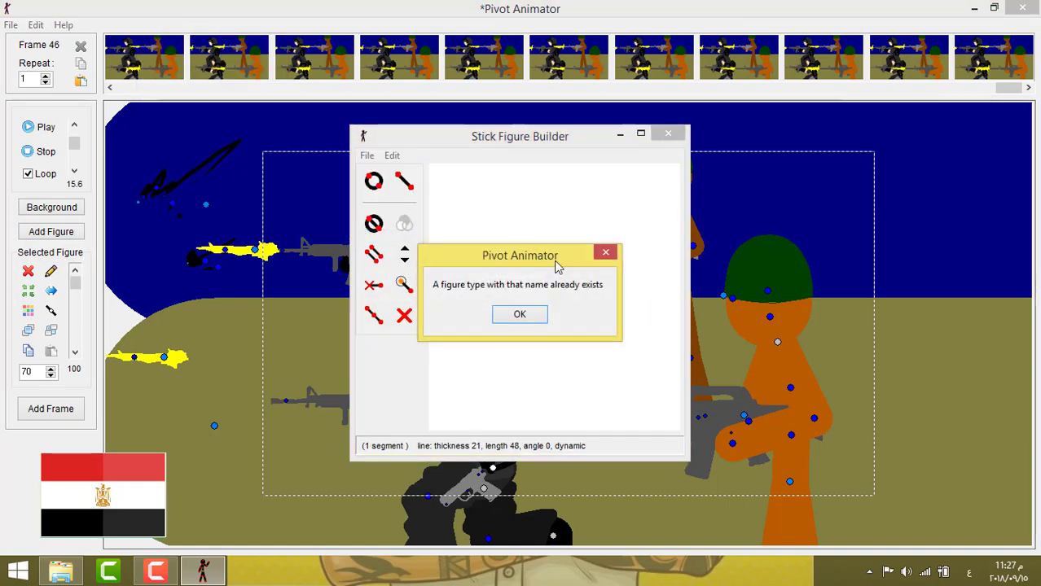
pyautogui.press('Return')
pyautogui.click(368, 156)
pyautogui.click(403, 236)
pyautogui.click(518, 329)
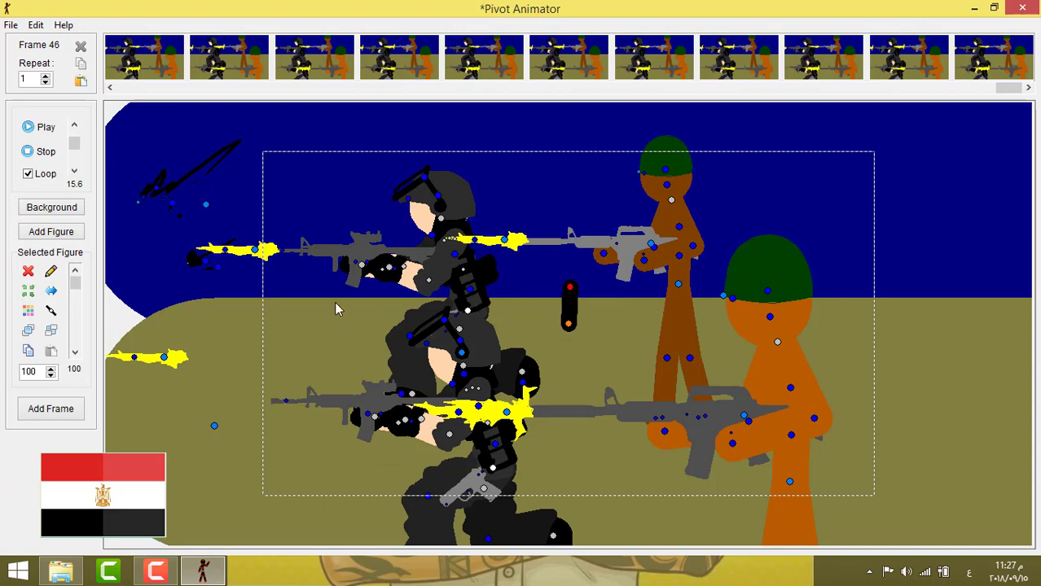
# Scale the line figure to 70 and stretch it horizontally past both edges of the frame, level with the upper soldiers' heads
pyautogui.moveTo(569, 287); pyautogui.dragTo(237, 326)
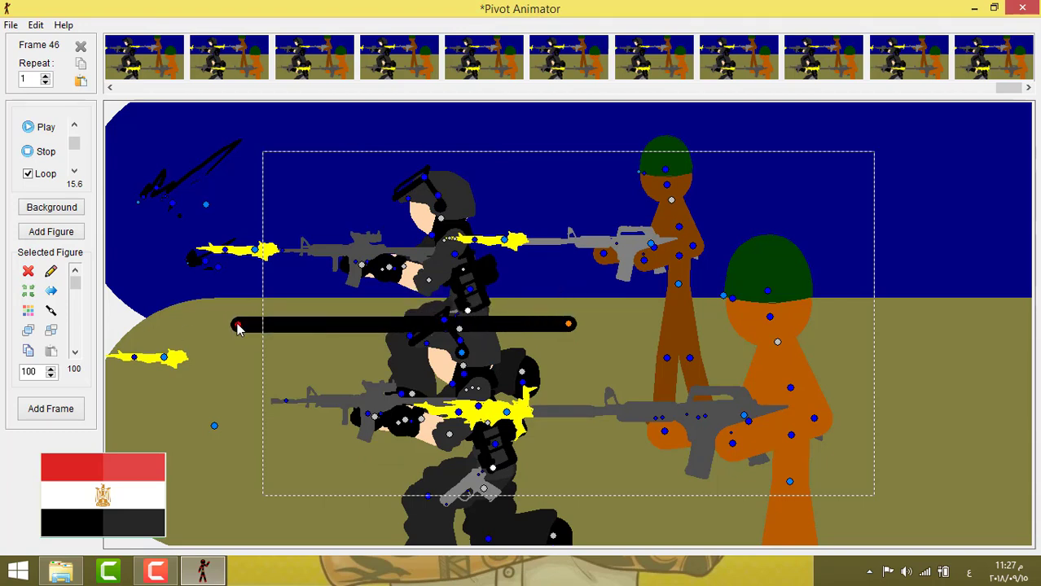
pyautogui.doubleClick(42, 371)
pyautogui.write('70')
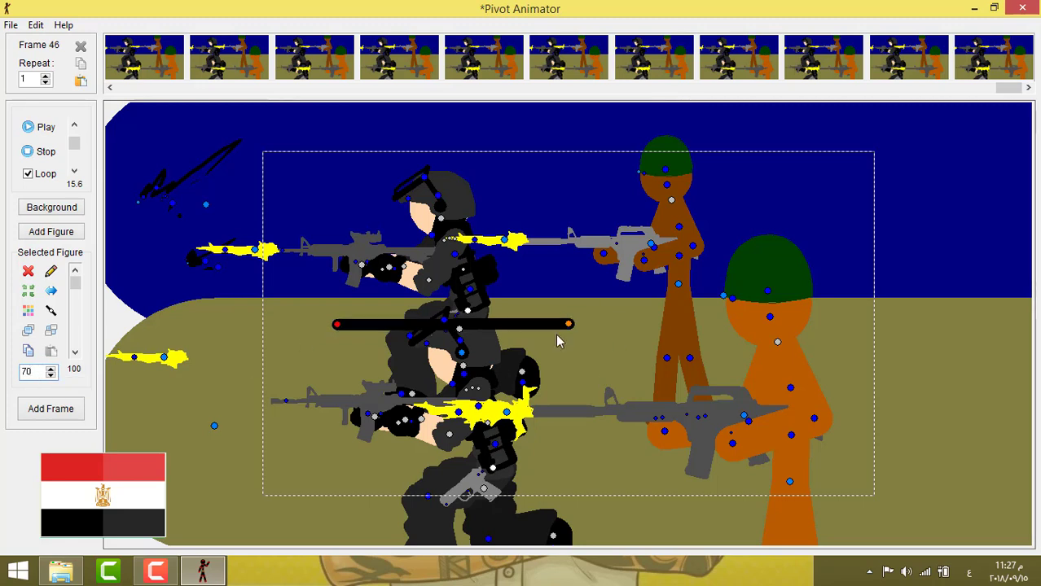
pyautogui.moveTo(568, 324); pyautogui.dragTo(928, 210)
pyautogui.moveTo(697, 212); pyautogui.dragTo(245, 207)
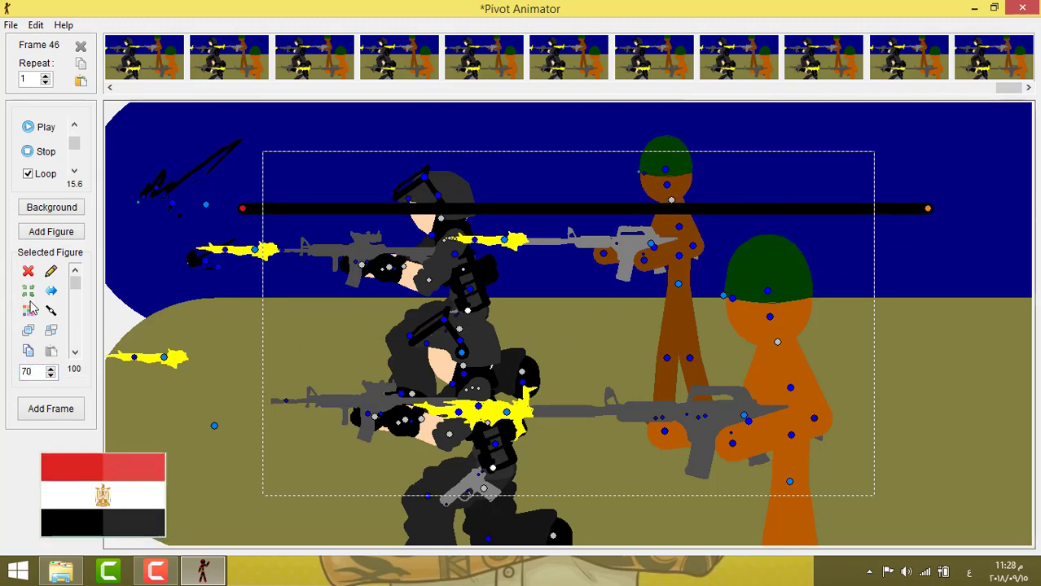
# Recolor the line yellow, copy it, and delete the original along with its unused figure type
pyautogui.doubleClick(243, 210)
pyautogui.doubleClick(470, 176)
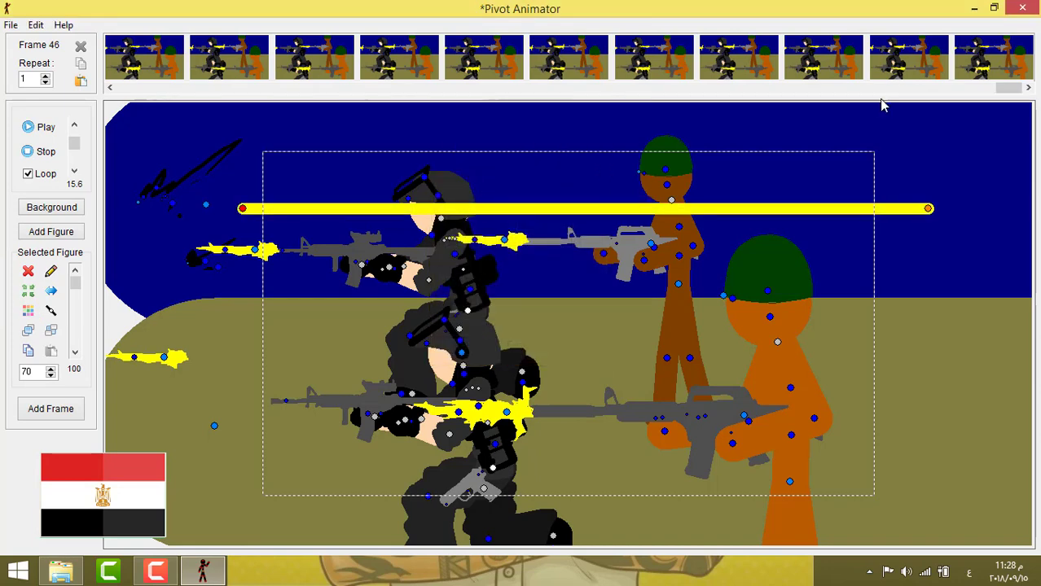
pyautogui.click(33, 354)
pyautogui.press('Delete')
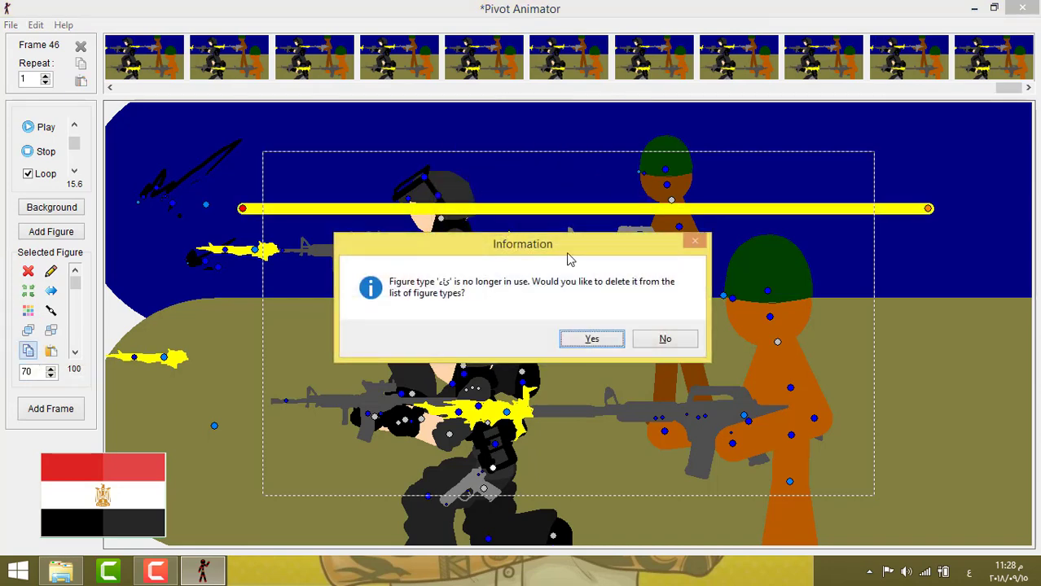
pyautogui.click(585, 334)
# Paste two yellow lines into frame 44, one at the upper soldiers' head height and one just above the lower rifles
pyautogui.click(922, 57)
pyautogui.hotkey('ctrl', 'v')
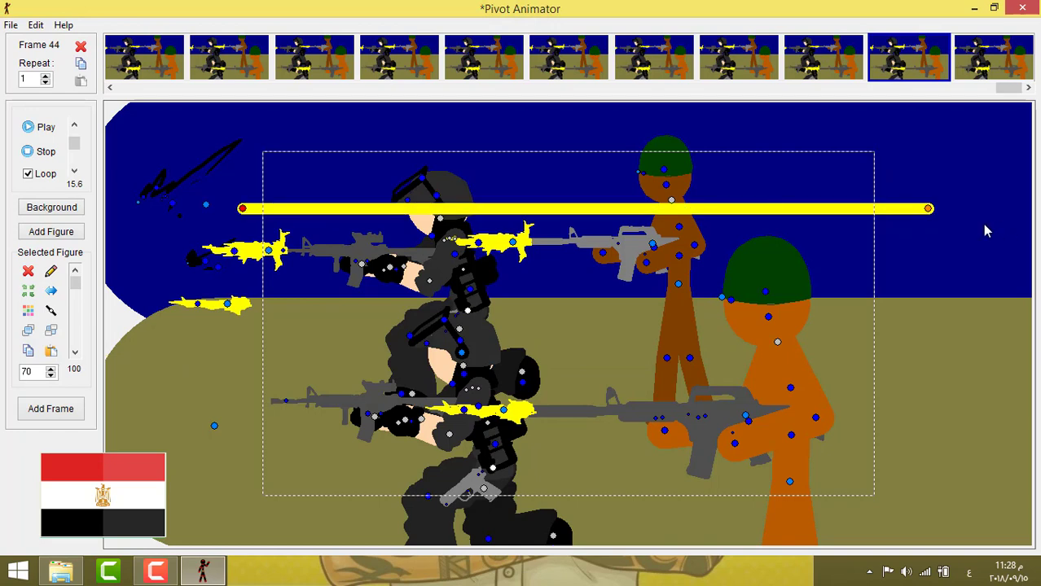
pyautogui.hotkey('ctrl', 'v')
pyautogui.moveTo(883, 342); pyautogui.dragTo(895, 372)
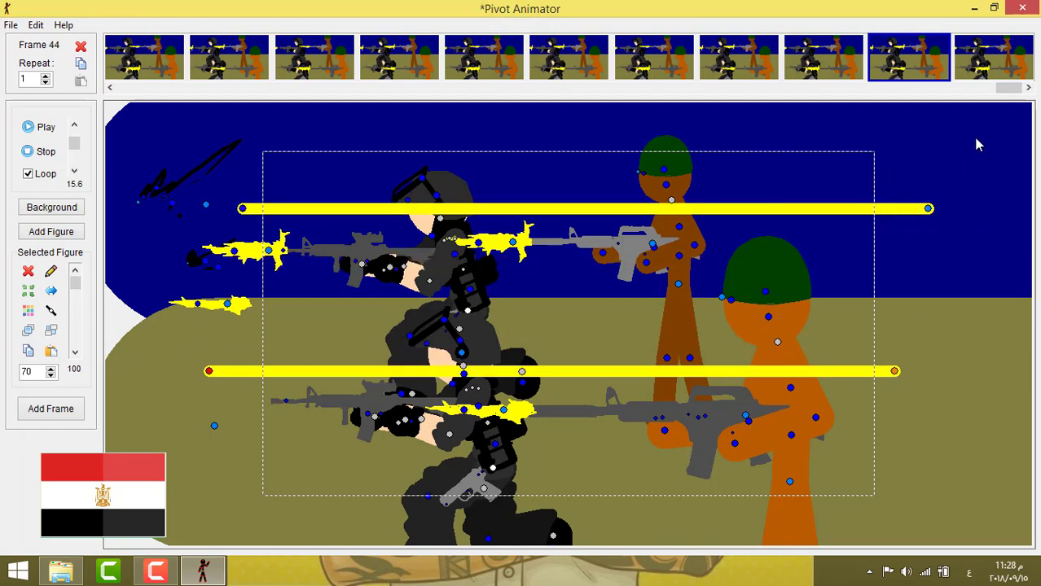
# Paste two yellow lines into frame 45, one just below the upper rifles and one above the lower rifles
pyautogui.click(1000, 59)
pyautogui.hotkey('ctrl', 'v')
pyautogui.moveTo(928, 209); pyautogui.dragTo(896, 342)
pyautogui.hotkey('ctrl', 'v')
pyautogui.hotkey('ctrl', 'v')
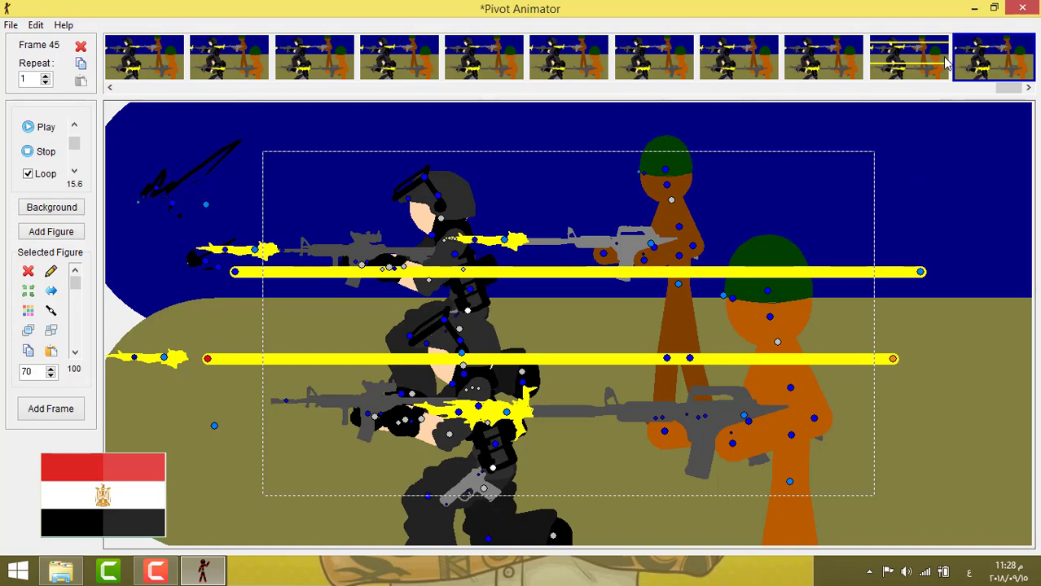
# Copy frames 44 and 45, paste them repeatedly at the end of the animation, and play it back
pyautogui.click(946, 64)
pyautogui.click(995, 63)
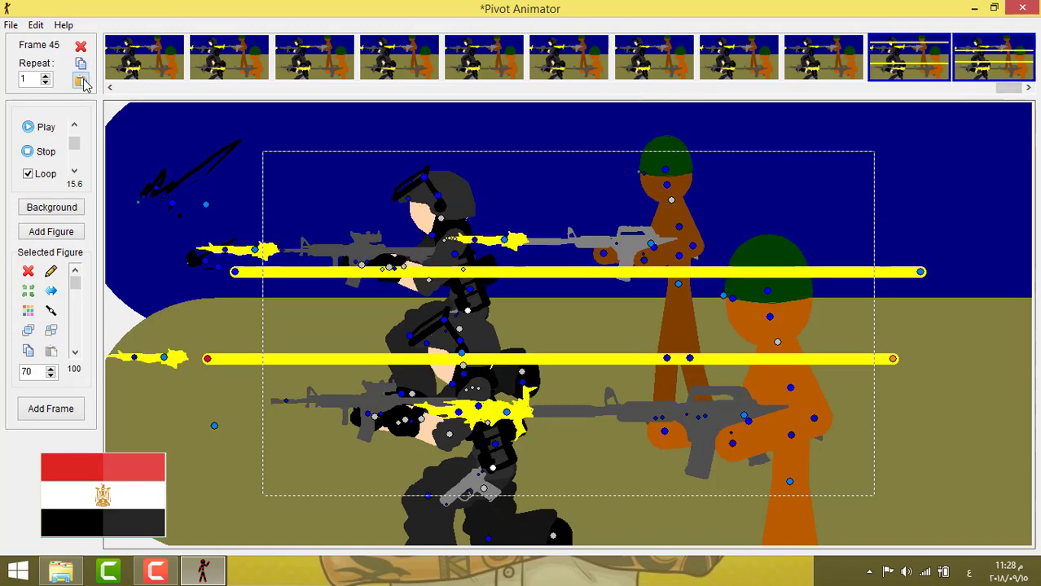
pyautogui.click(83, 80)
pyautogui.click(84, 81)
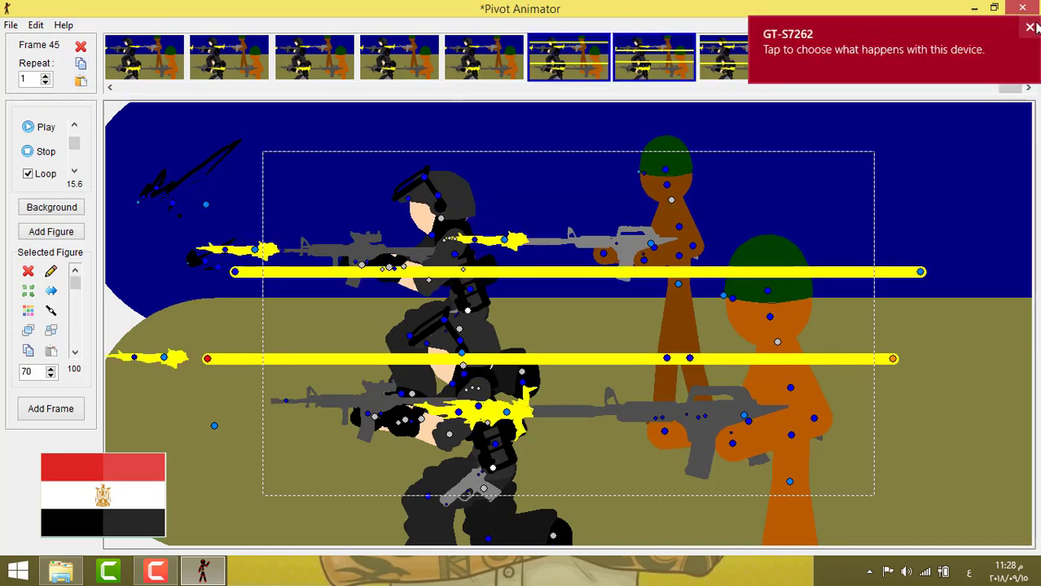
pyautogui.click(1033, 27)
pyautogui.click(83, 82)
pyautogui.click(82, 82)
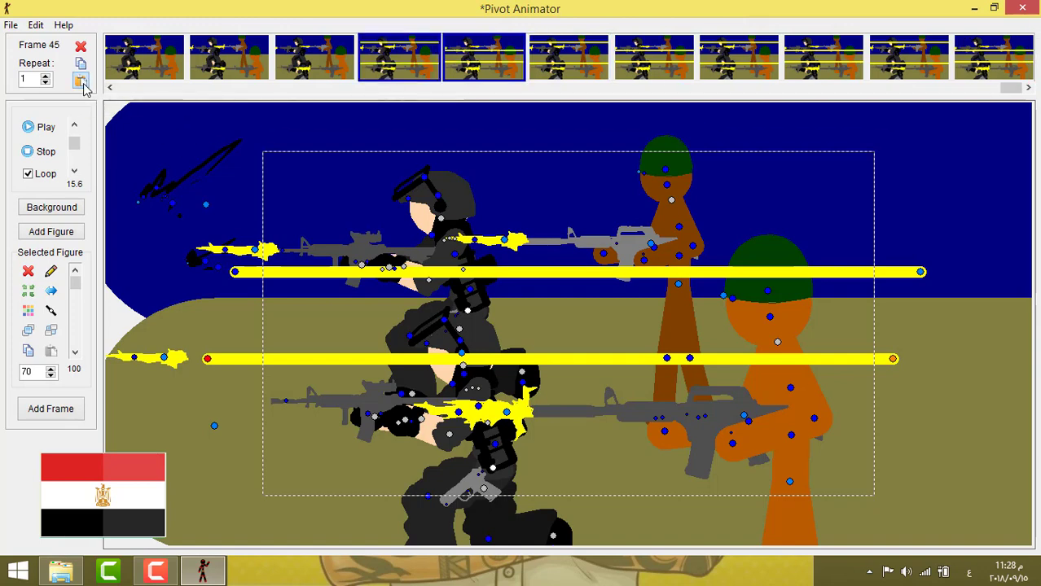
pyautogui.click(83, 81)
pyautogui.click(83, 81)
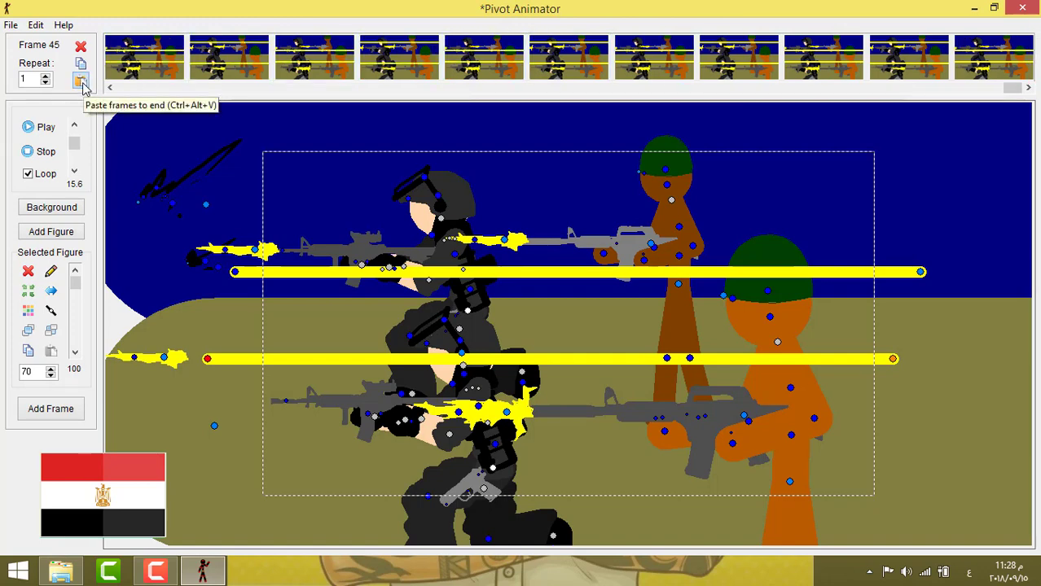
pyautogui.click(38, 128)
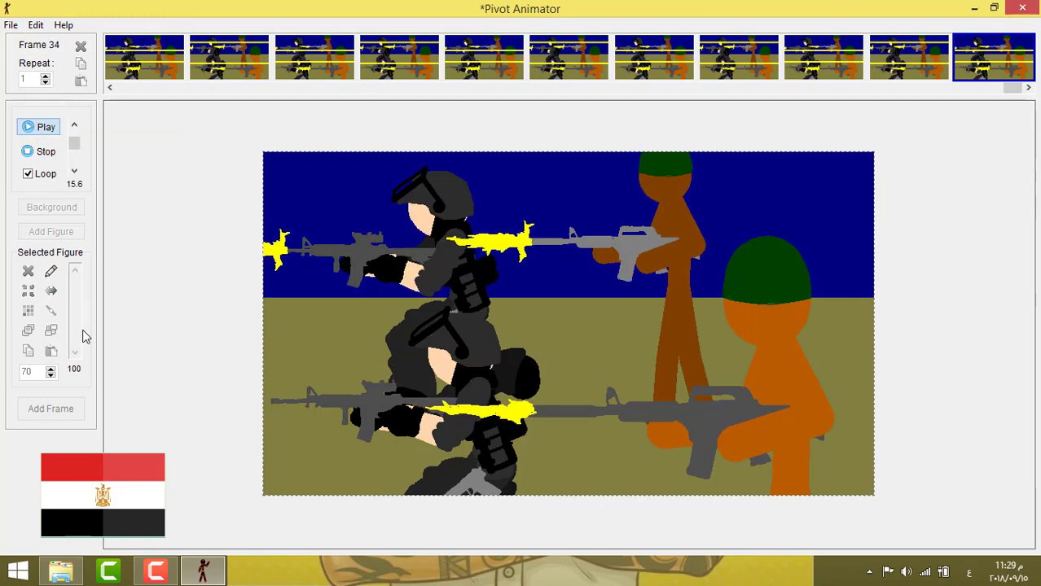
# Paste the copied frames repeatedly to extend the animation to frame 69, and play it back
pyautogui.click(1000, 77)
pyautogui.click(83, 83)
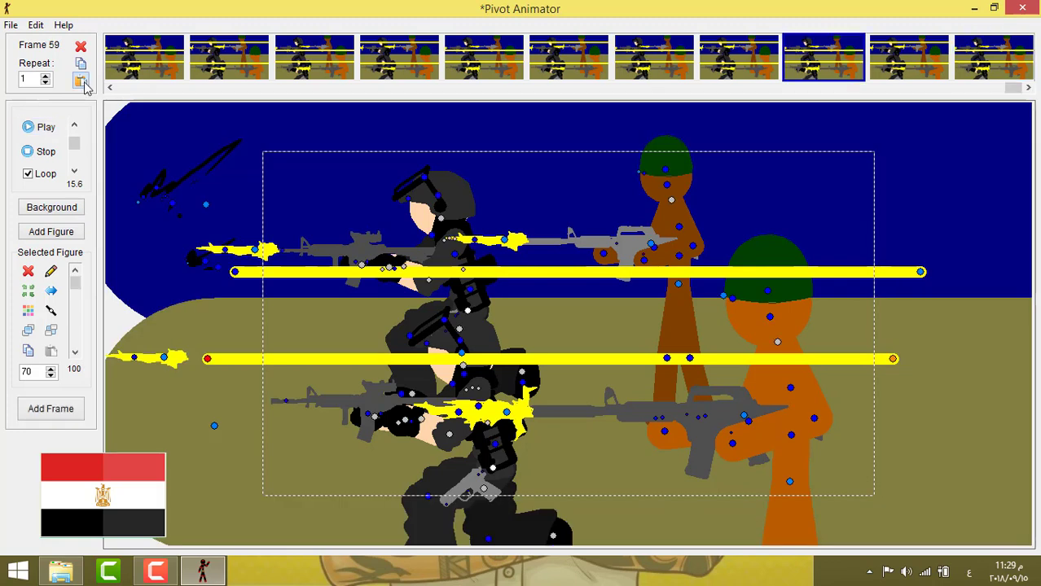
pyautogui.click(84, 83)
pyautogui.click(84, 82)
pyautogui.click(168, 574)
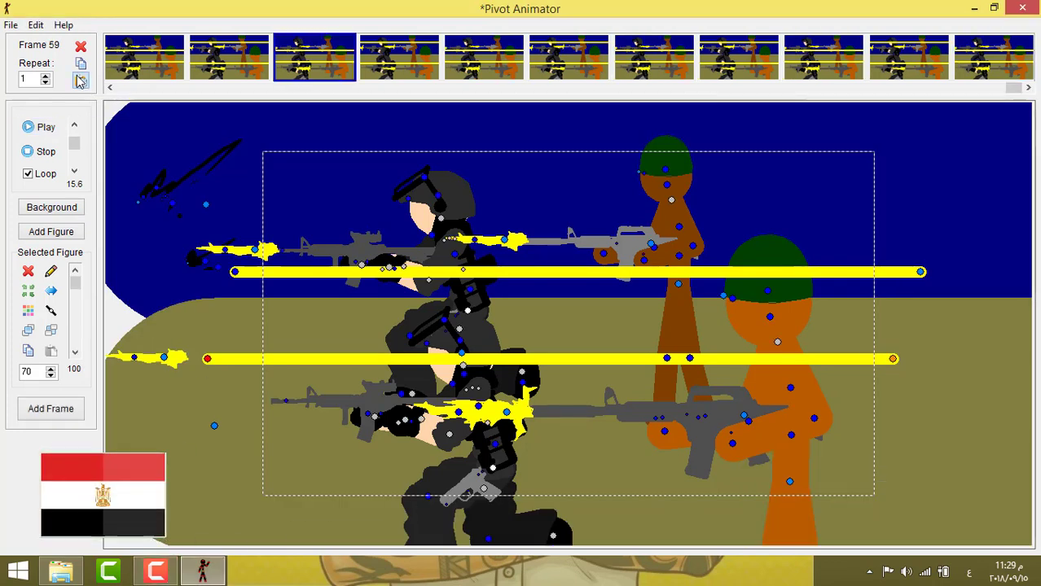
pyautogui.click(139, 62)
pyautogui.click(997, 47)
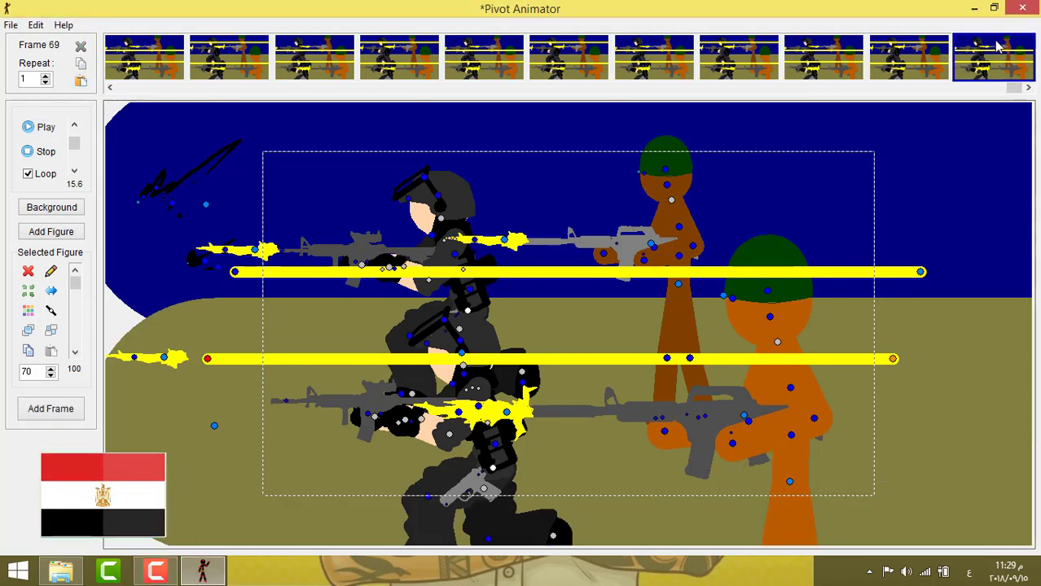
pyautogui.click(39, 127)
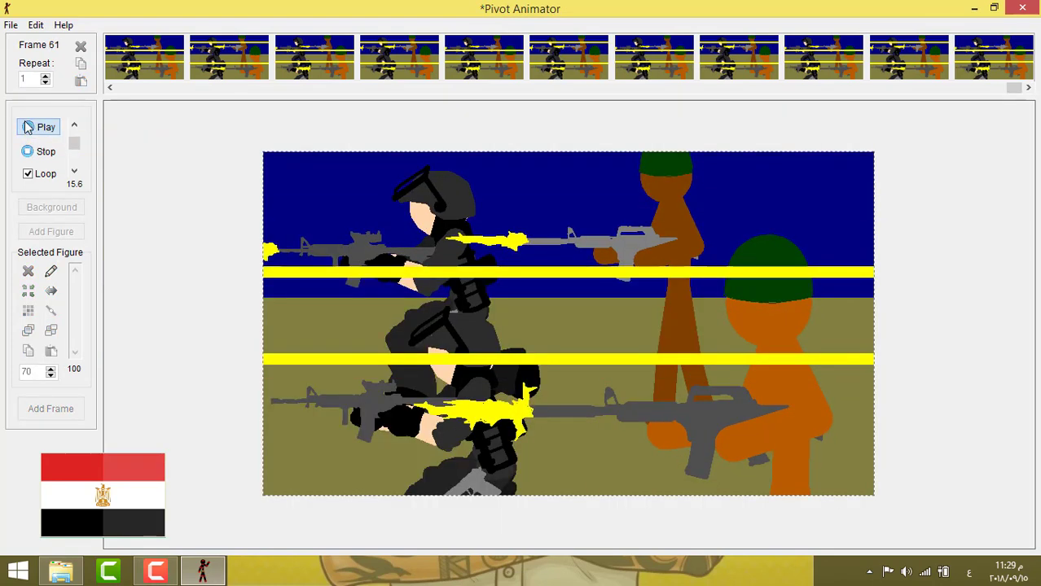
# Stop the playback at the last frame and paste the copied frames repeatedly until reaching frame 90
pyautogui.click(987, 75)
pyautogui.click(986, 75)
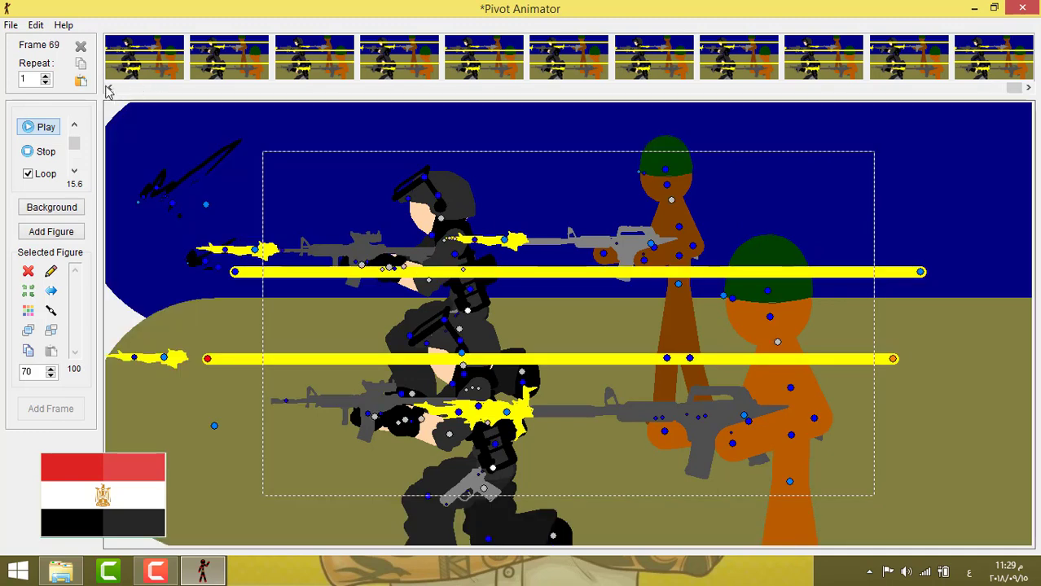
pyautogui.doubleClick(80, 80)
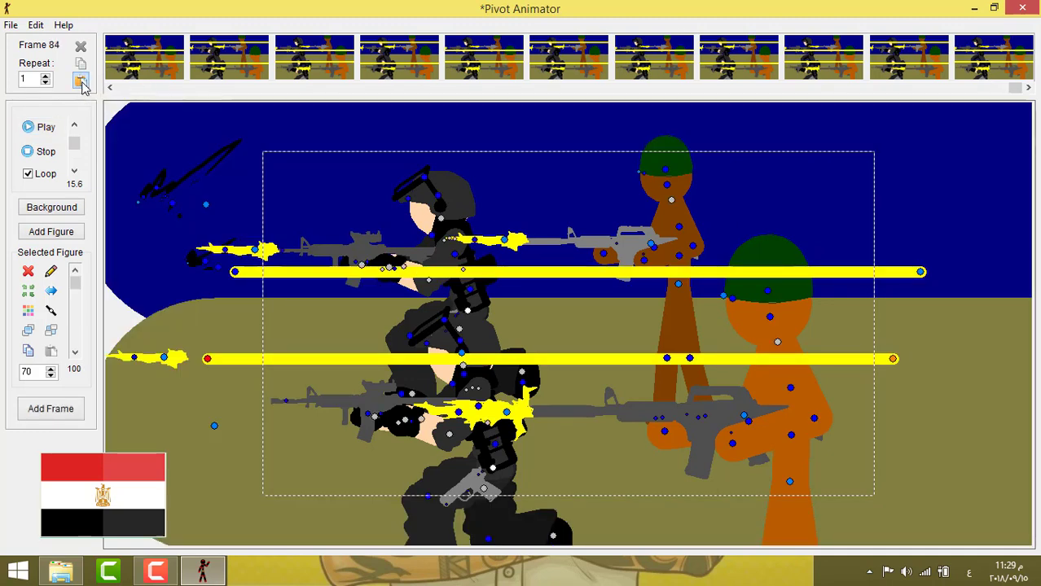
pyautogui.click(81, 80)
pyautogui.click(81, 80)
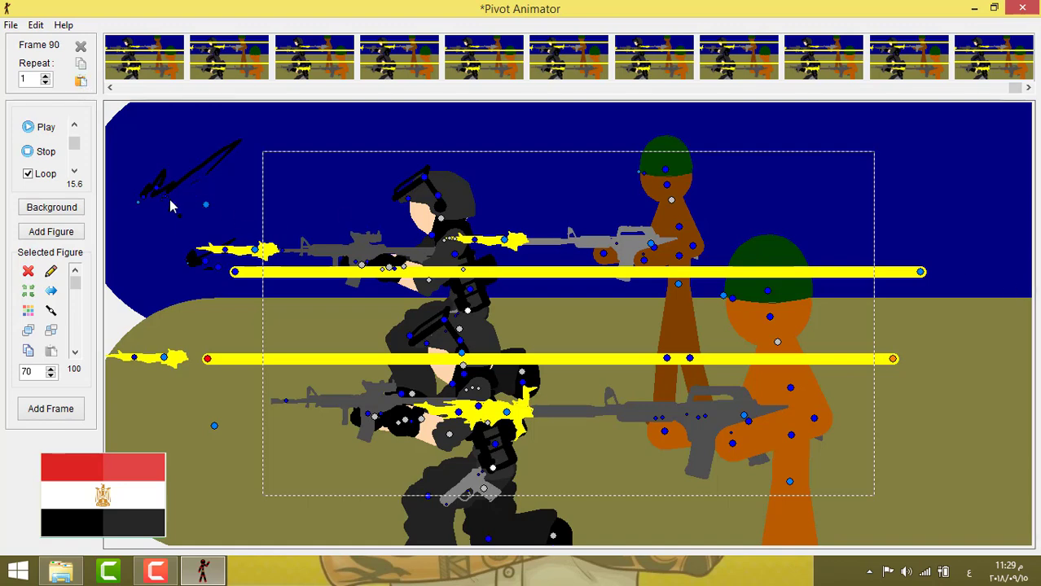
# Recolor the two black splatter figures outside the scene's border red, then select the lower yellow line
pyautogui.click(169, 204)
pyautogui.click(27, 309)
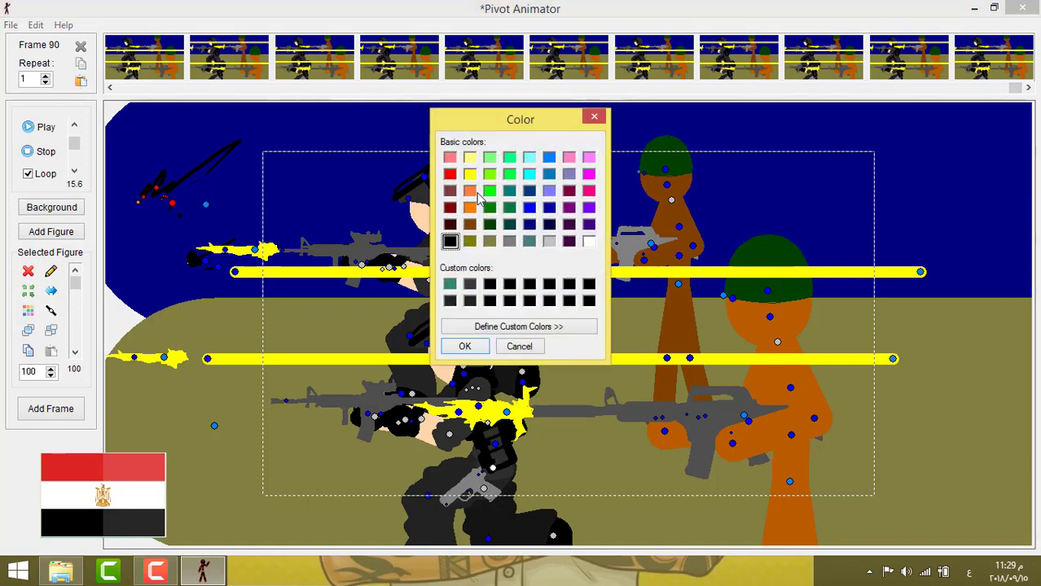
pyautogui.doubleClick(448, 168)
pyautogui.click(28, 309)
pyautogui.doubleClick(448, 168)
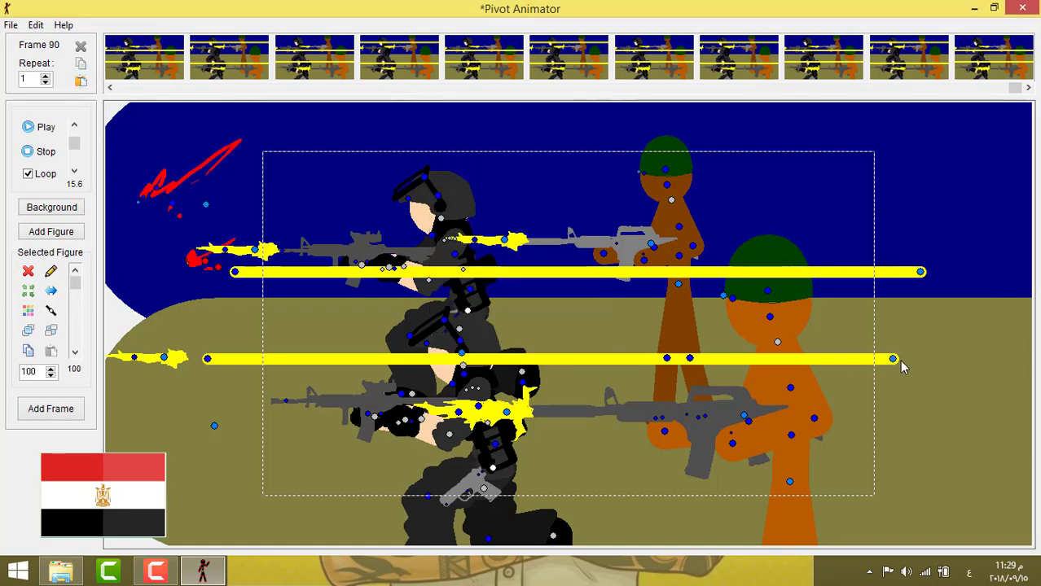
pyautogui.click(894, 359)
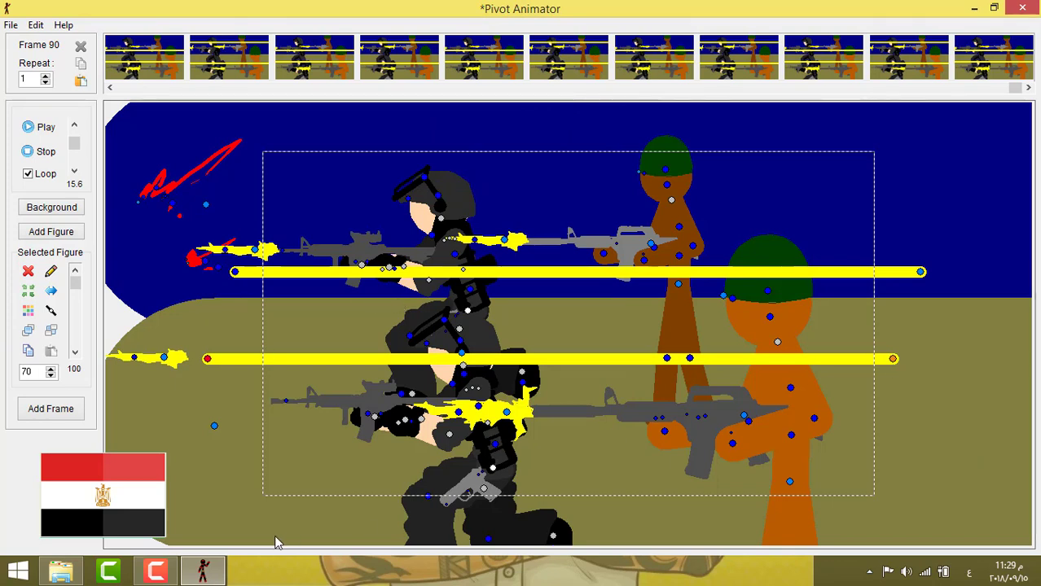
# Paste the copied frames once more to reach frame 92, then play the animation and stop it
pyautogui.click(79, 81)
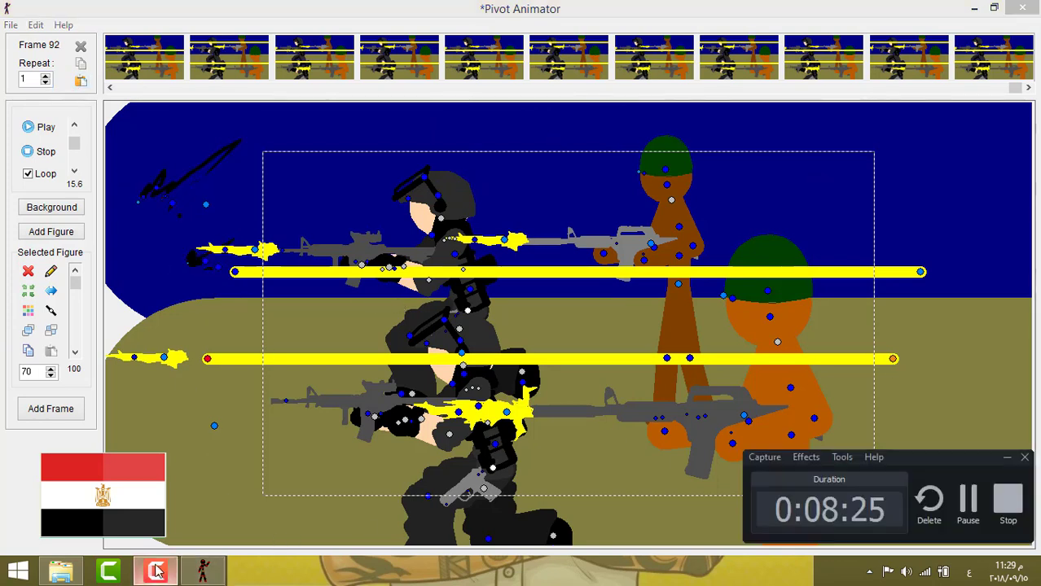
pyautogui.click(29, 127)
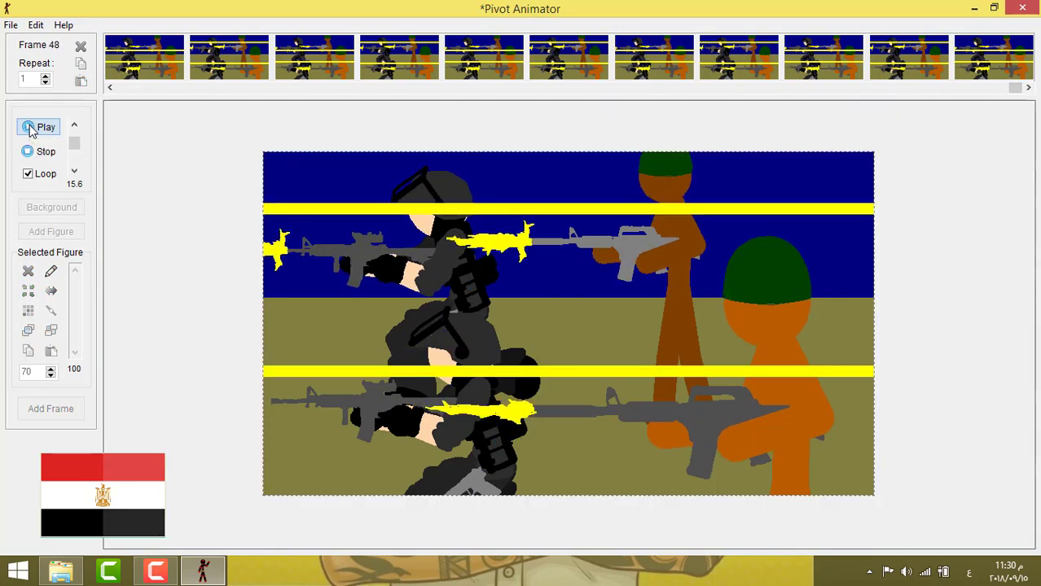
pyautogui.click(37, 152)
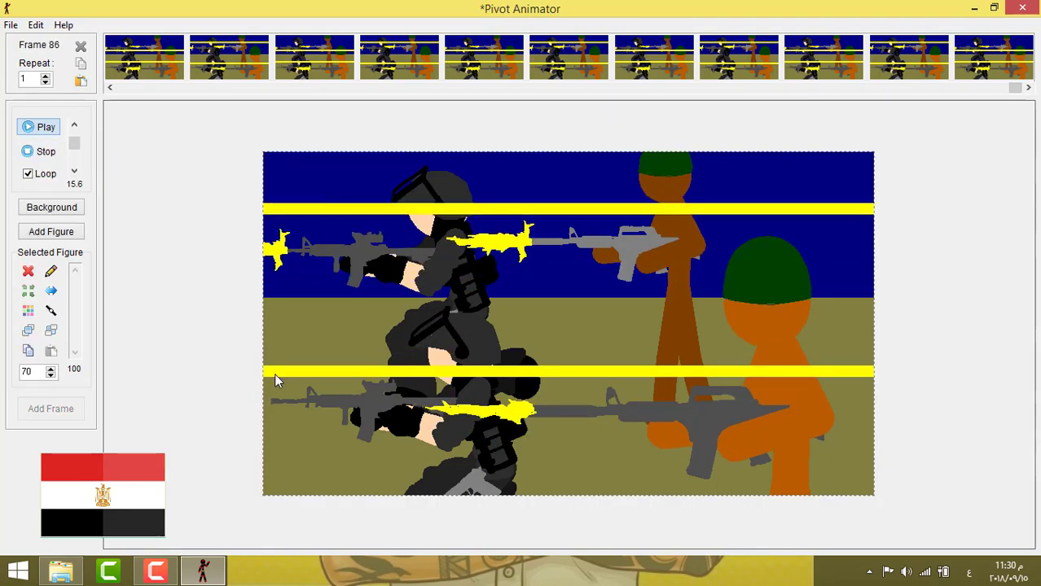